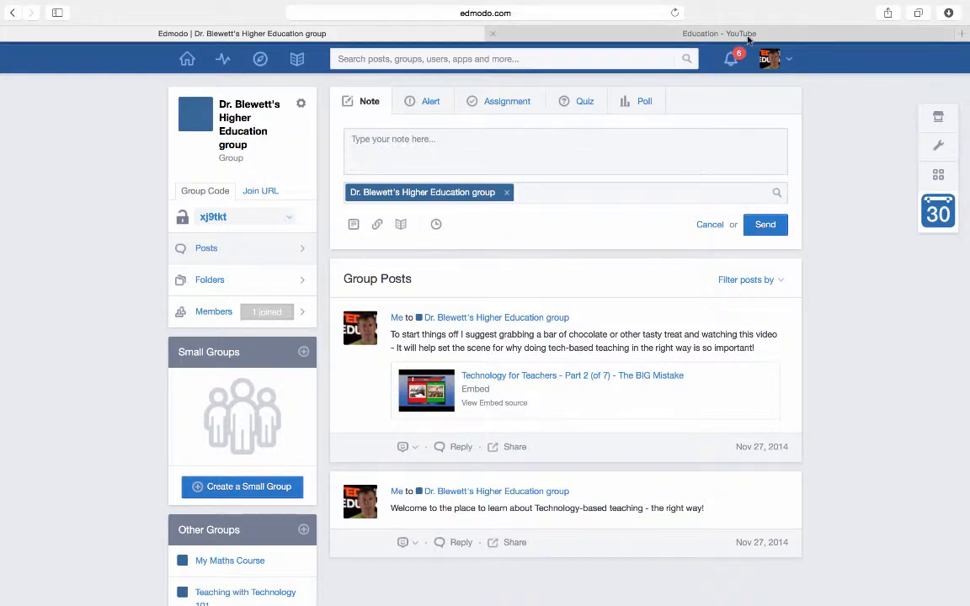
Switch from Edmodo to the 'Education - YouTube' browser tab.
{"action": "left_click", "coordinate": [671, 33]}
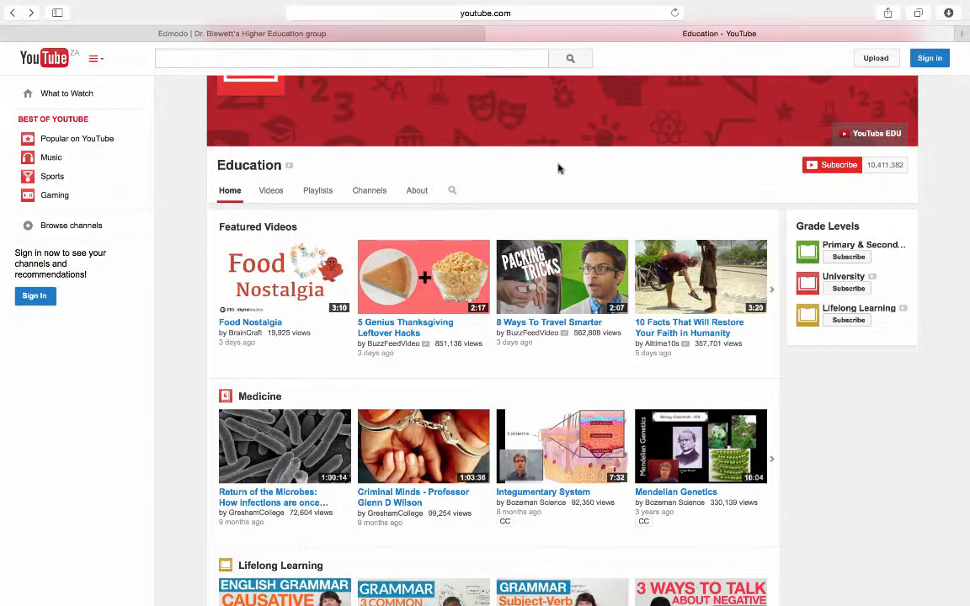
Go through Primary & Secondary Education and Mathematics to open the Zeno's Paradox - Numberphile video.
{"action": "left_click", "coordinate": [876, 247]}
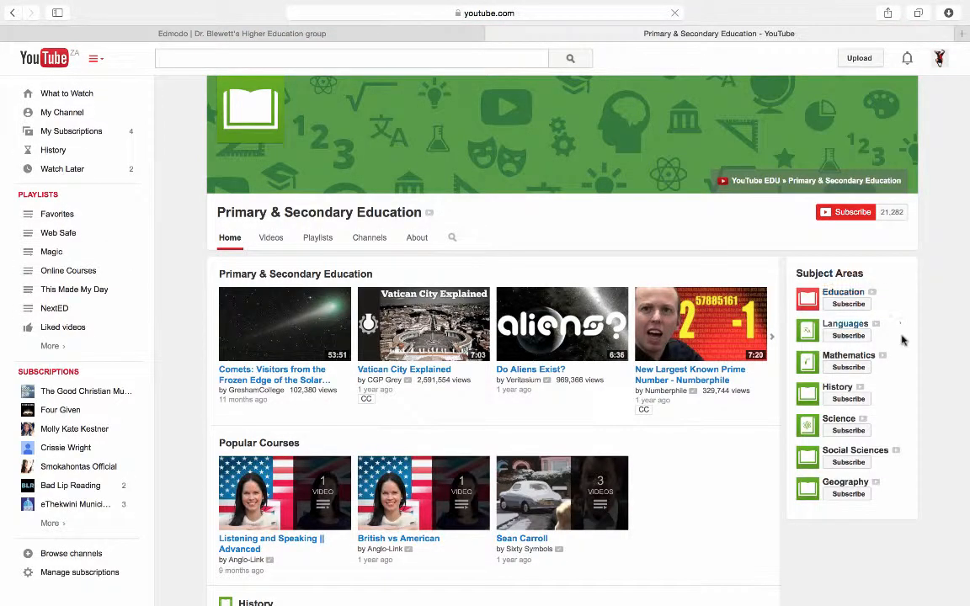
{"action": "left_click", "coordinate": [841, 357]}
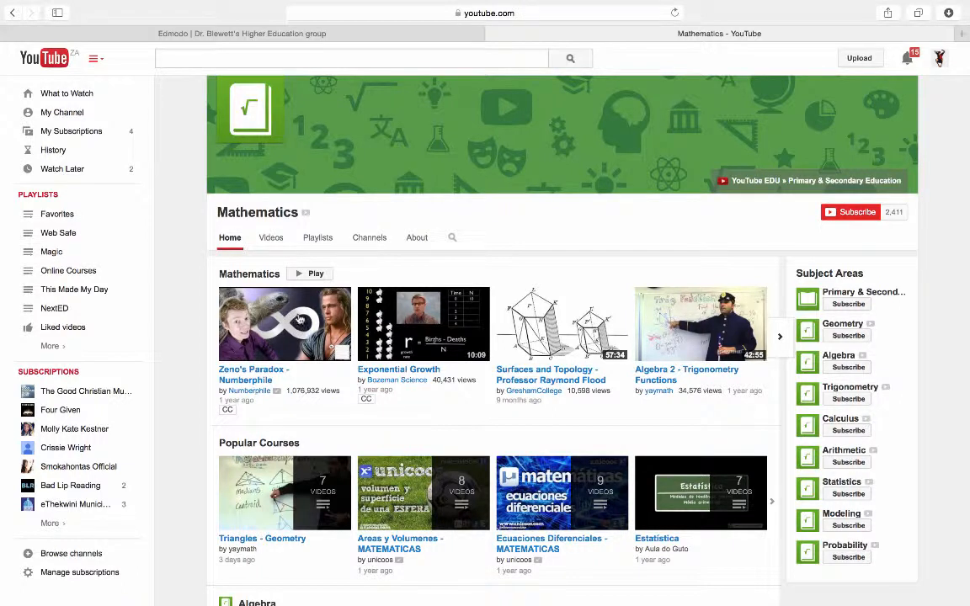
{"action": "left_click", "coordinate": [299, 320]}
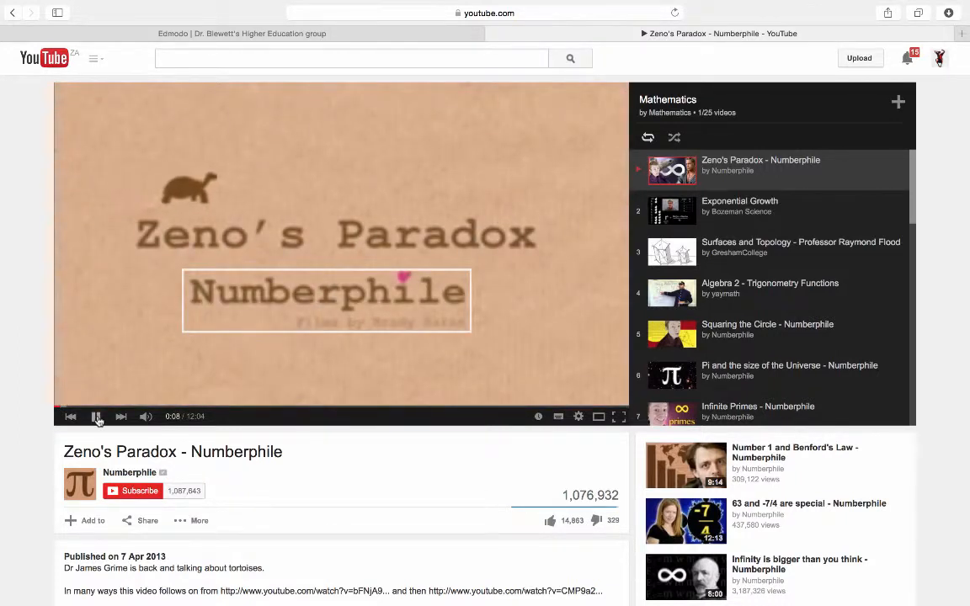
Pause the Zeno's Paradox video at 0:09 and scroll down to its details.
{"action": "left_click", "coordinate": [96, 417]}
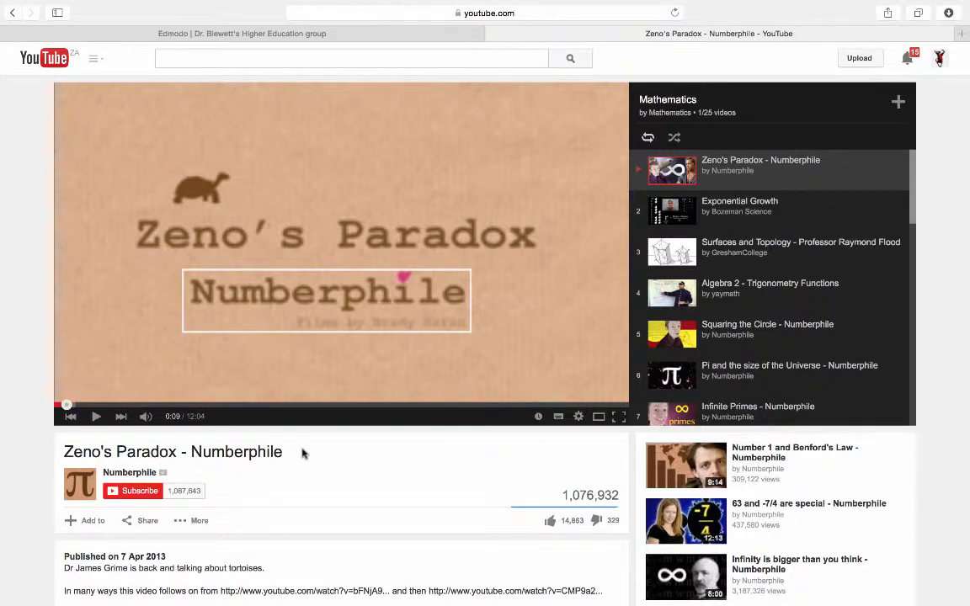
{"action": "scroll", "coordinate": [303, 454], "scroll_direction": "down", "scroll_amount": 3}
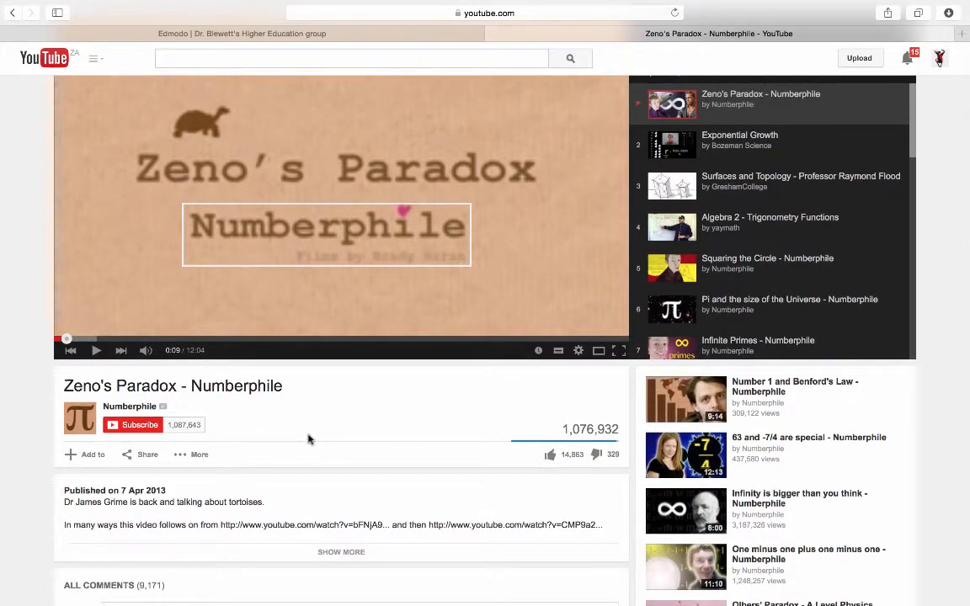
{"action": "scroll", "coordinate": [309, 439], "scroll_direction": "down", "scroll_amount": 1}
{"action": "scroll", "coordinate": [308, 438], "scroll_direction": "down", "scroll_amount": 2}
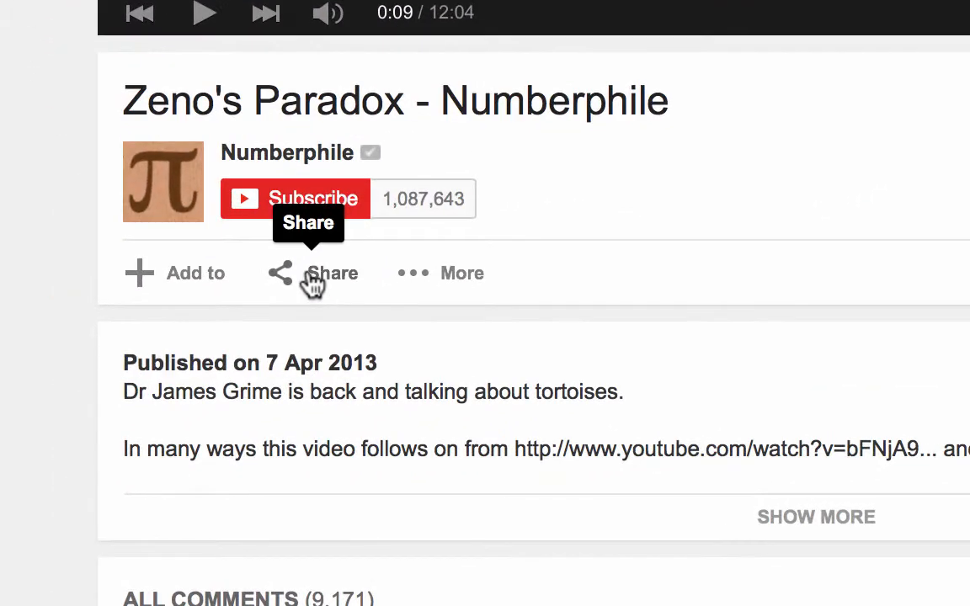
{"action": "left_click", "coordinate": [313, 285]}
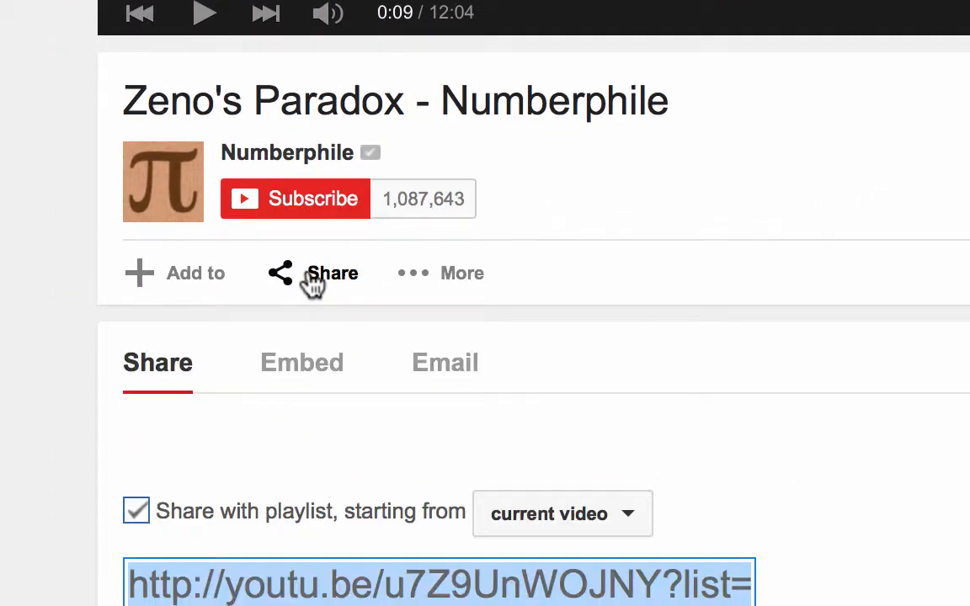
{"action": "scroll", "coordinate": [485, 337], "scroll_direction": "down", "scroll_amount": 3}
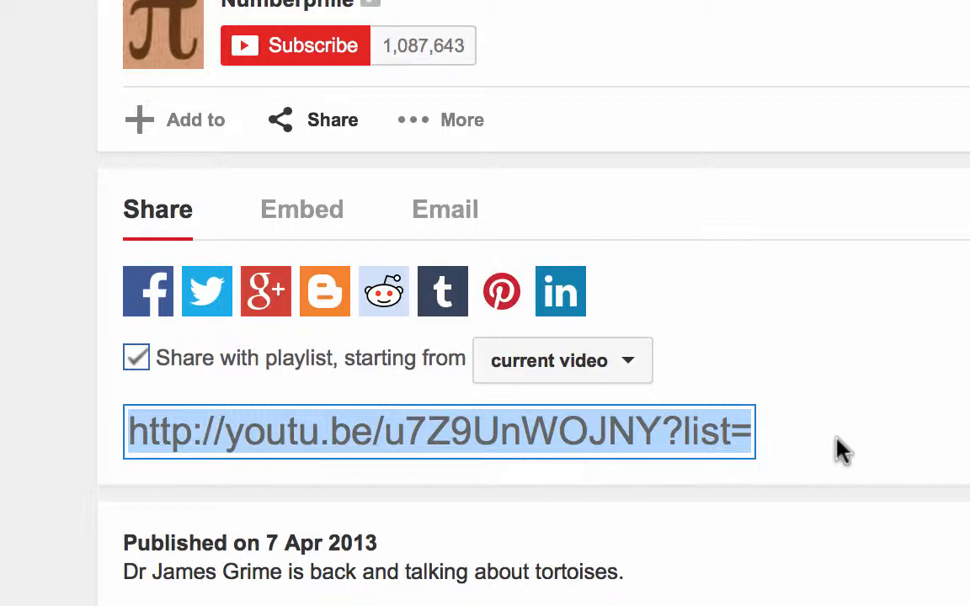
{"action": "right_click", "coordinate": [673, 442]}
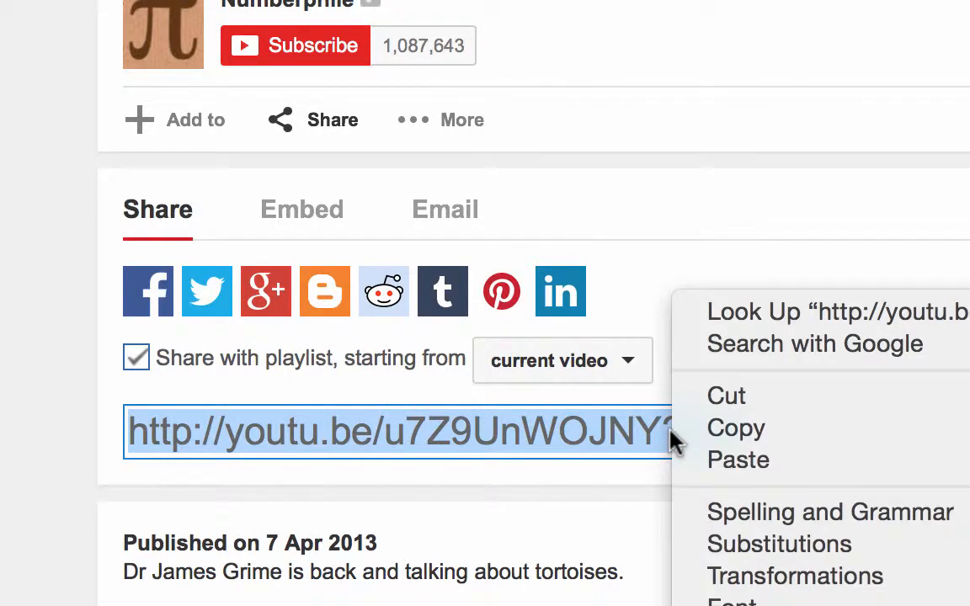
{"action": "left_click", "coordinate": [724, 431]}
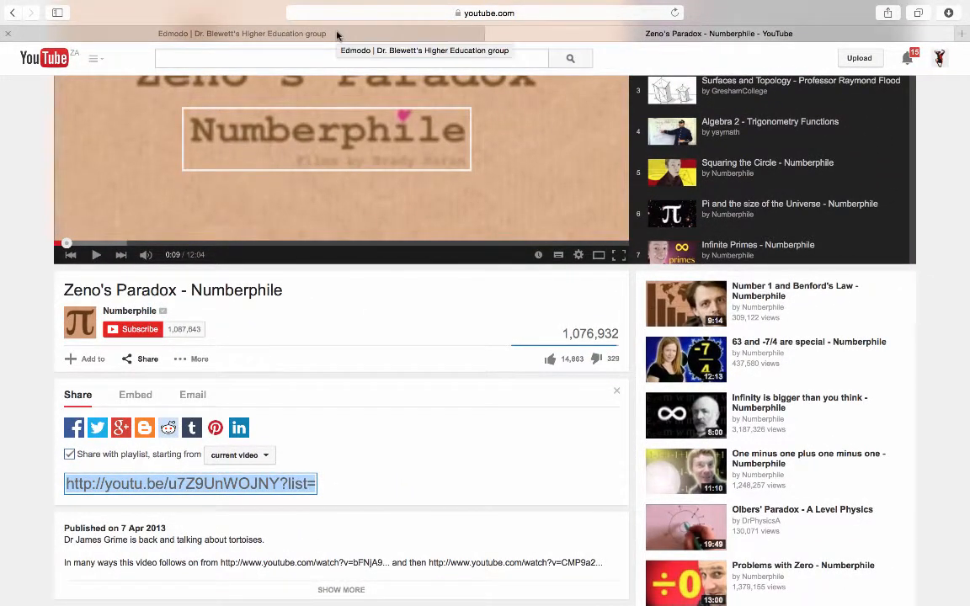
In Edmodo, draft a group note praising the video and asking whether its explanation is good, with reasons.
{"action": "left_click", "coordinate": [337, 34]}
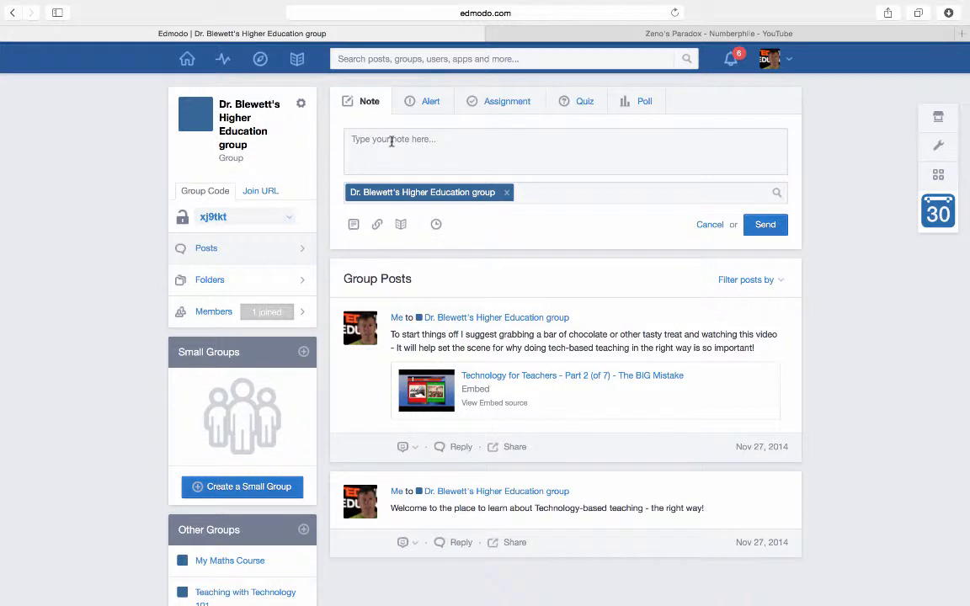
{"action": "left_click", "coordinate": [391, 141]}
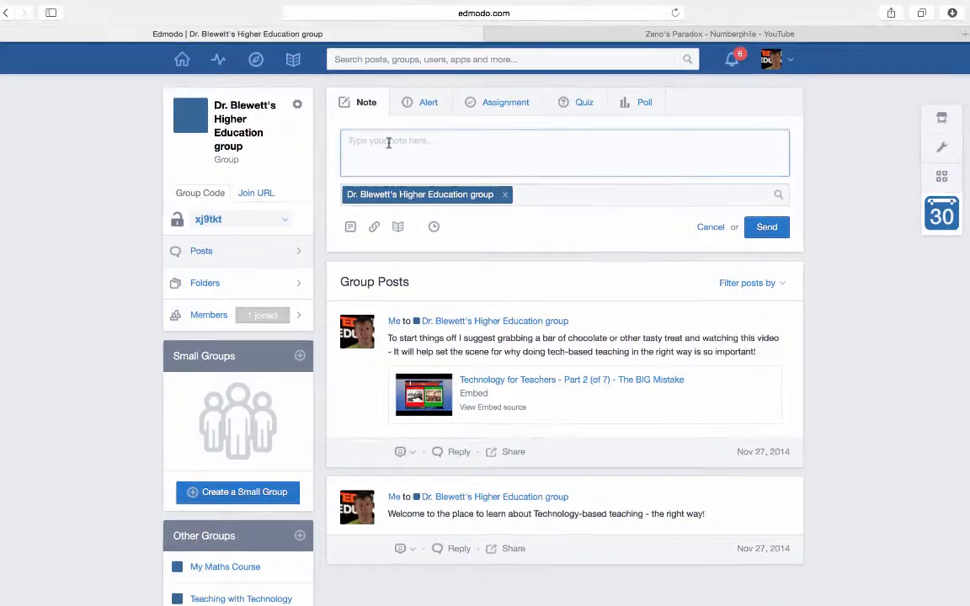
{"action": "type", "text": "This is a great video that you"}
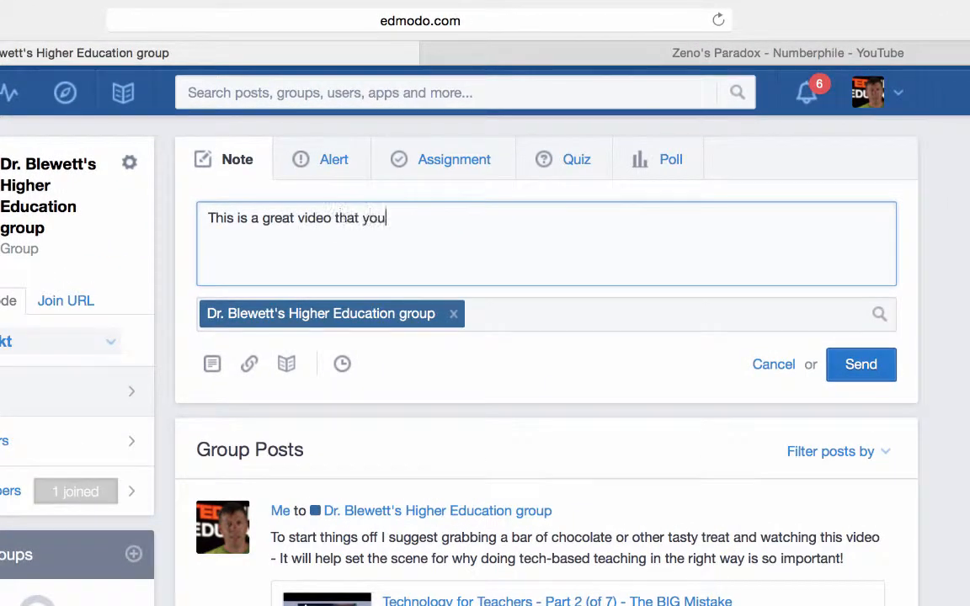
{"action": "type", "text": " really want to see...it"}
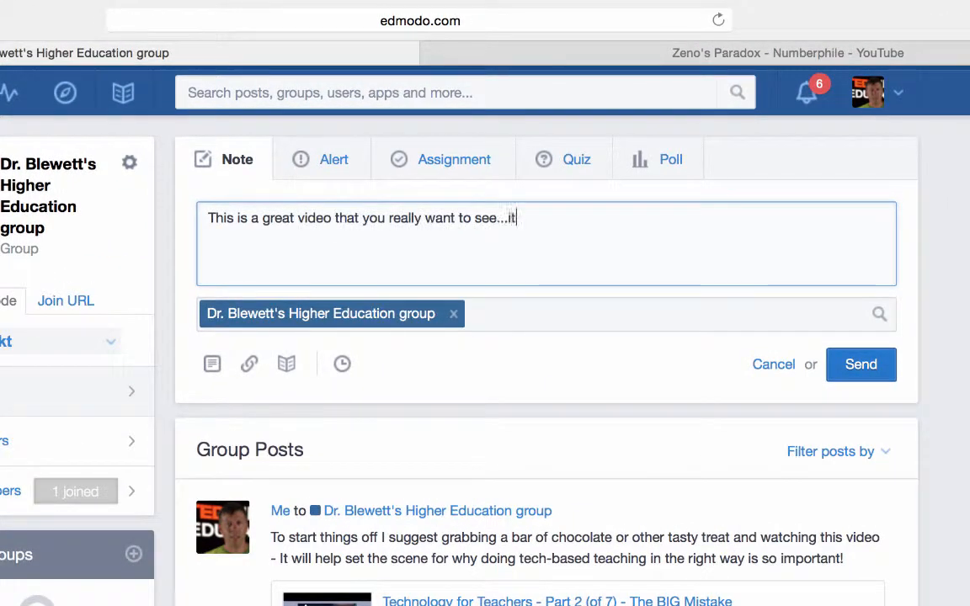
{"action": "type", "text": " will teach you something that will blow "}
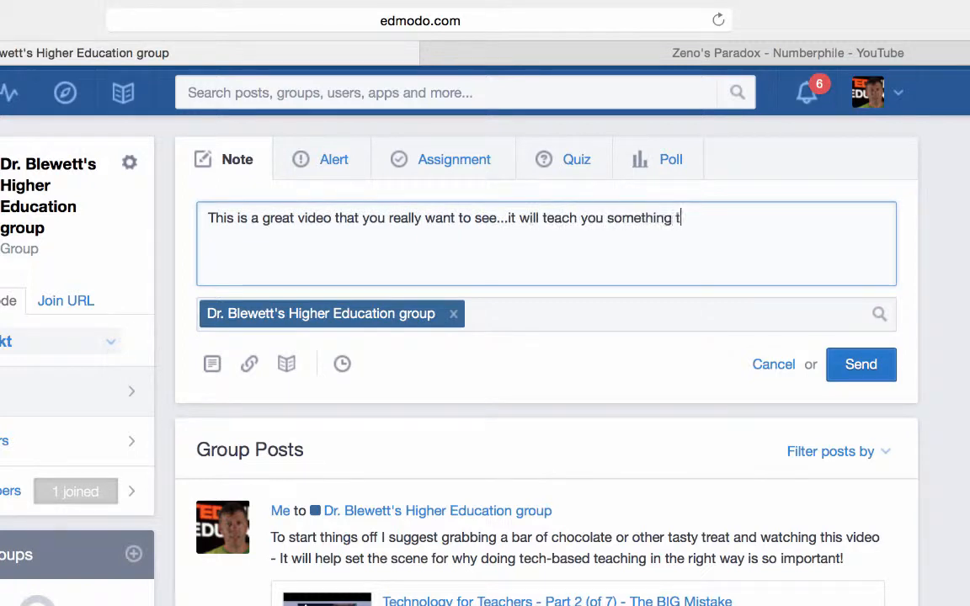
{"action": "type", "text": "your mind."}
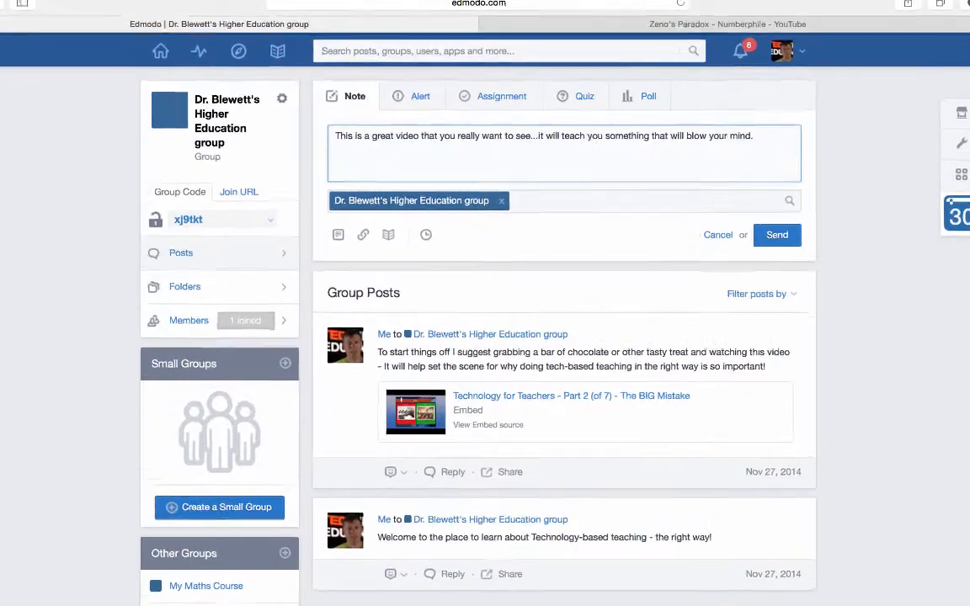
{"action": "type", "text": "So do "}
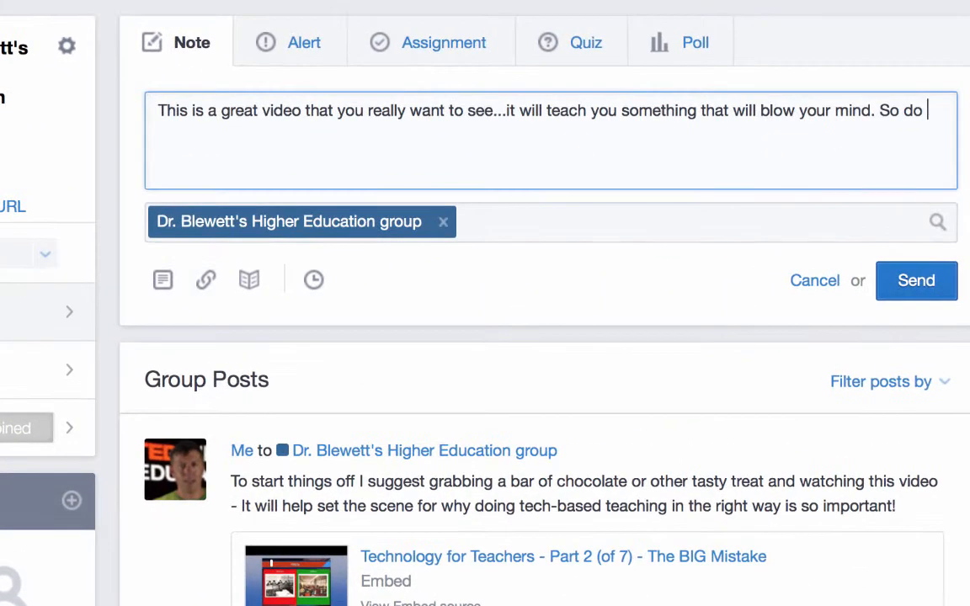
{"action": "type", "text": "you think that the e"}
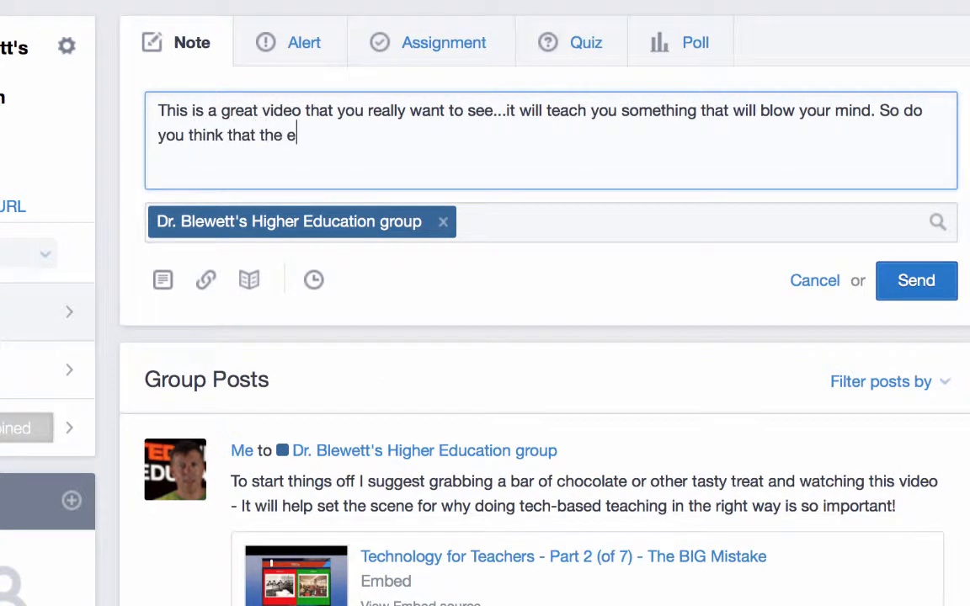
{"action": "type", "text": "xplanation give "}
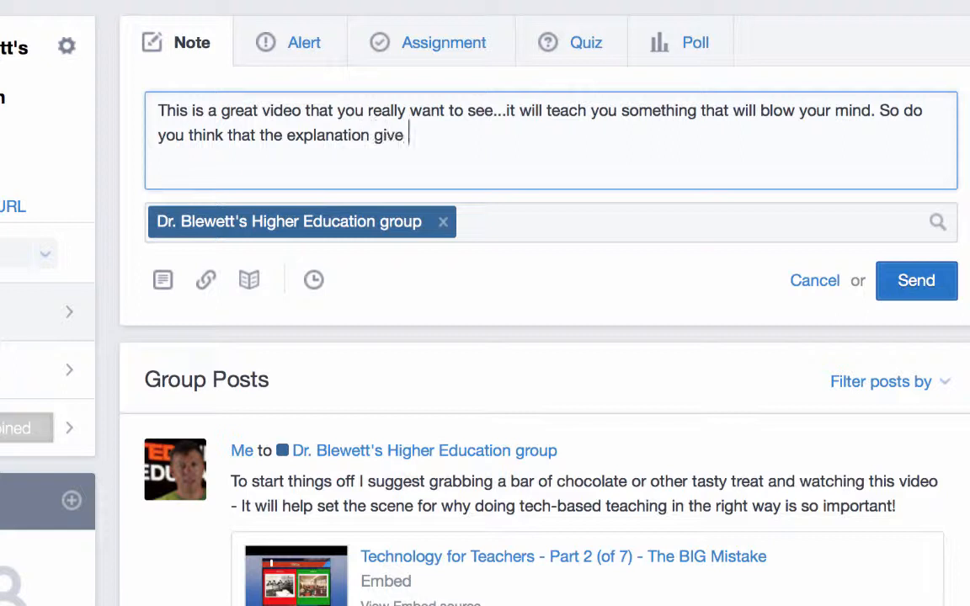
{"action": "type", "text": "is good? Gi"}
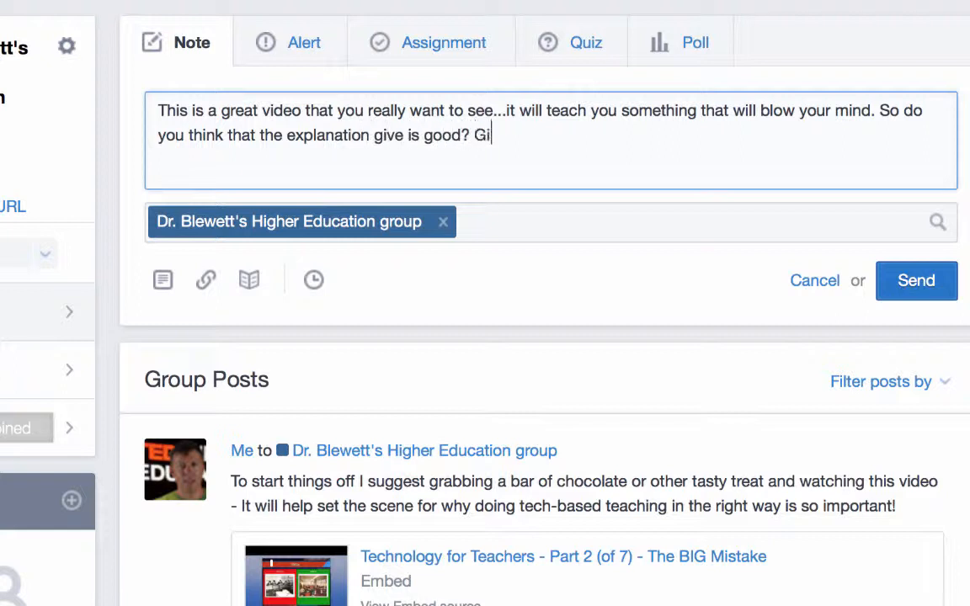
{"action": "type", "text": "ve reasons to "}
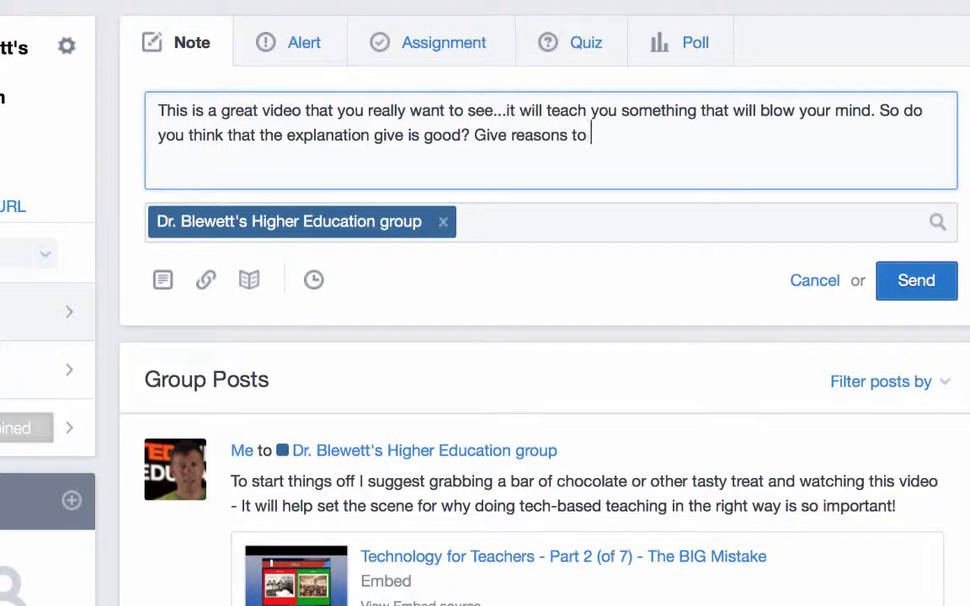
{"action": "type", "text": "support your a"}
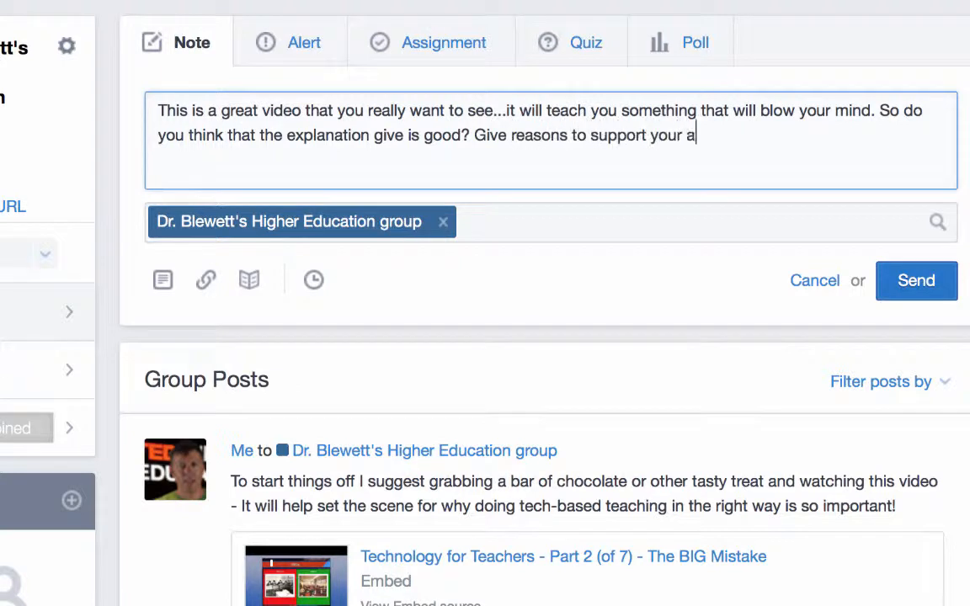
{"action": "type", "text": "nswer."}
{"action": "left_click", "coordinate": [207, 282]}
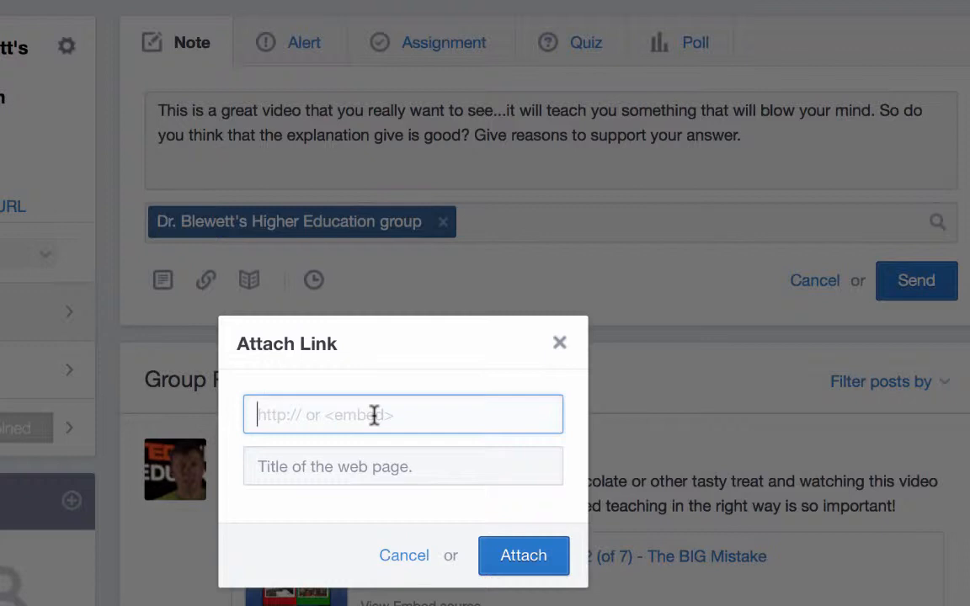
Paste the YouTube link, fetch its 'Zeno's Paradox - Numberphile' title, and attach it to the note.
{"action": "key", "text": "super+v"}
{"action": "key", "text": "super+v"}
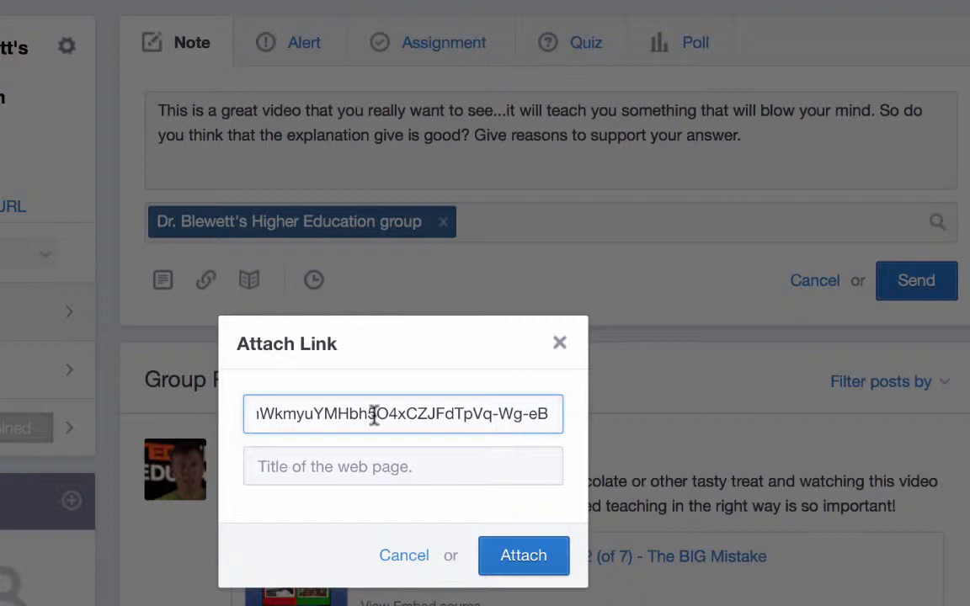
{"action": "left_click", "coordinate": [503, 476]}
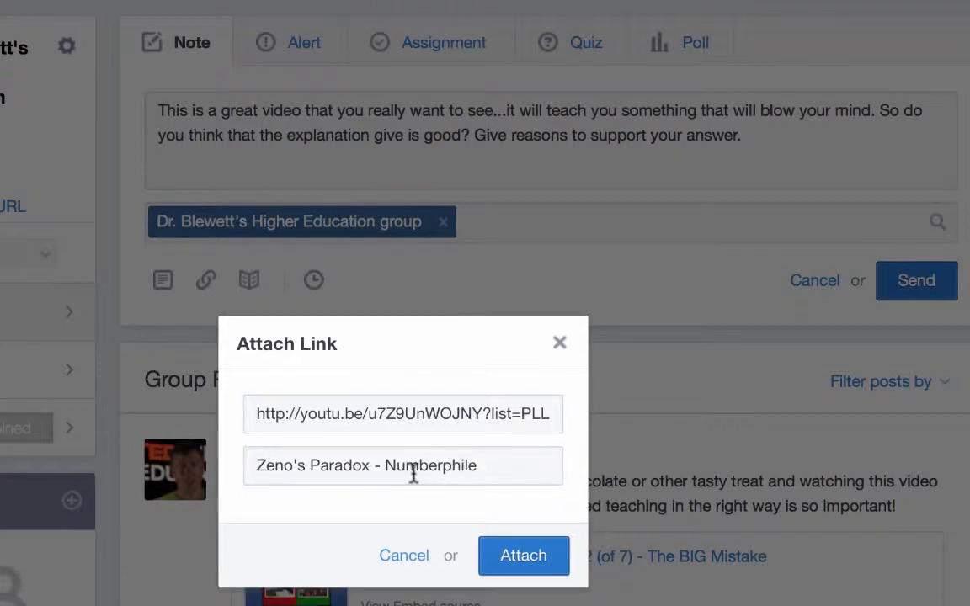
{"action": "left_click", "coordinate": [524, 558]}
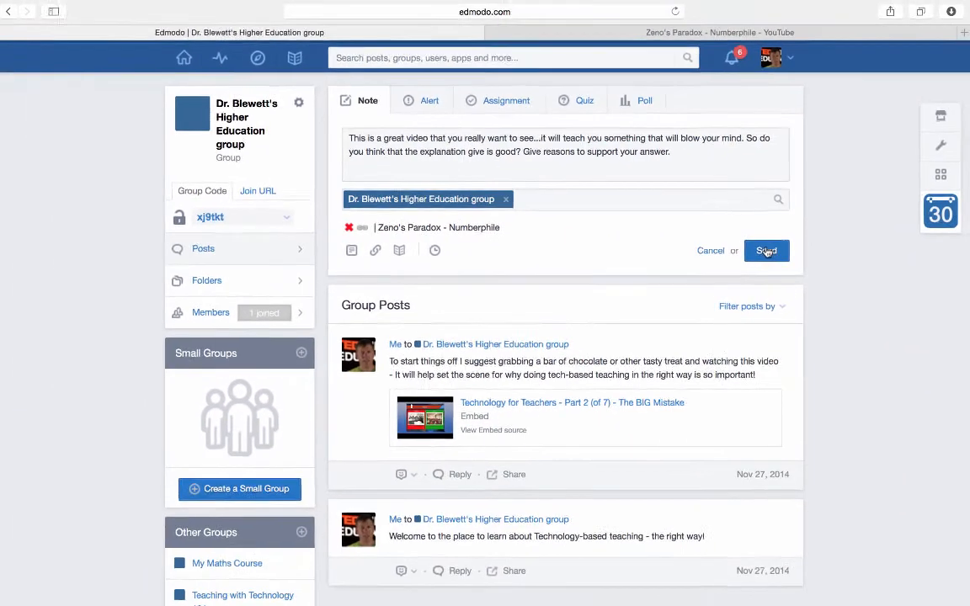
Send the note to the Higher Education group and open the posted video's preview.
{"action": "left_click", "coordinate": [765, 251]}
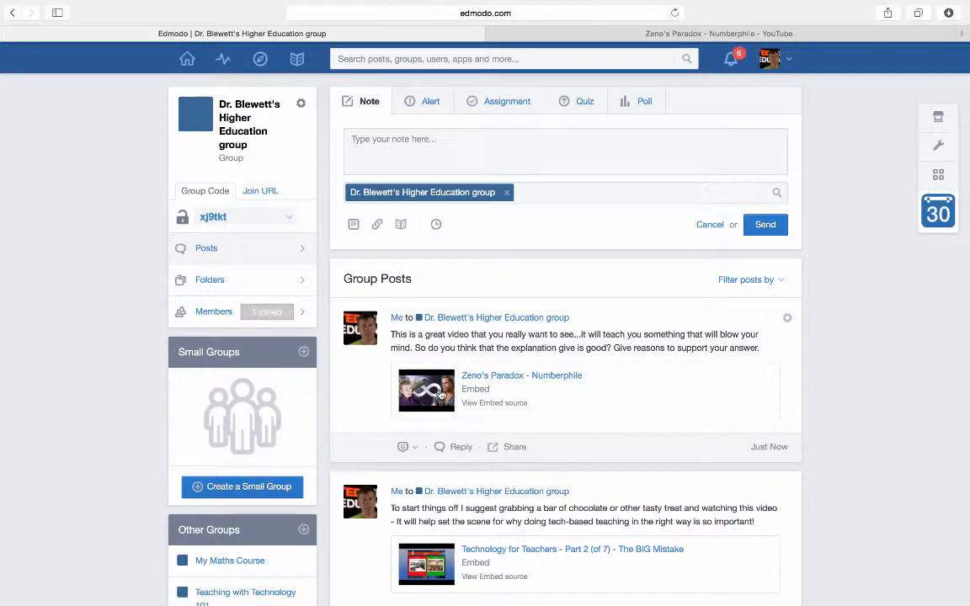
{"action": "left_click", "coordinate": [441, 396]}
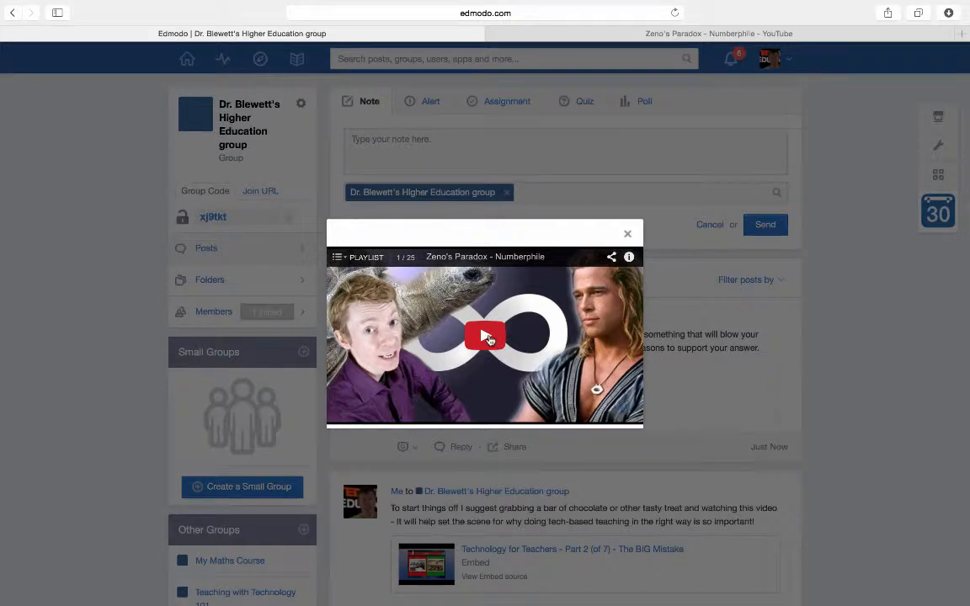
Play and pause the video briefly, close the preview, and open a reply box under the post.
{"action": "left_click", "coordinate": [485, 337]}
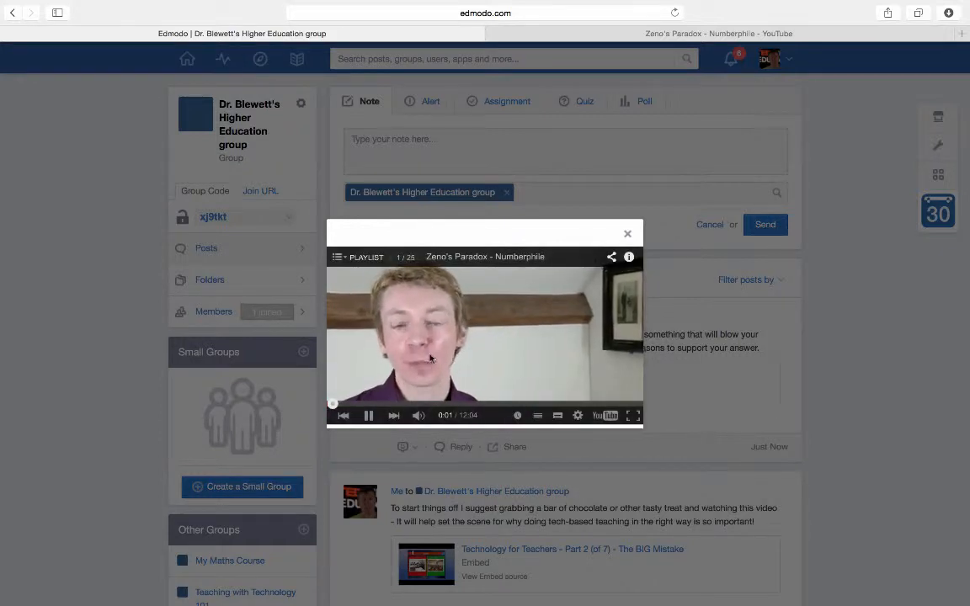
{"action": "left_click", "coordinate": [368, 415]}
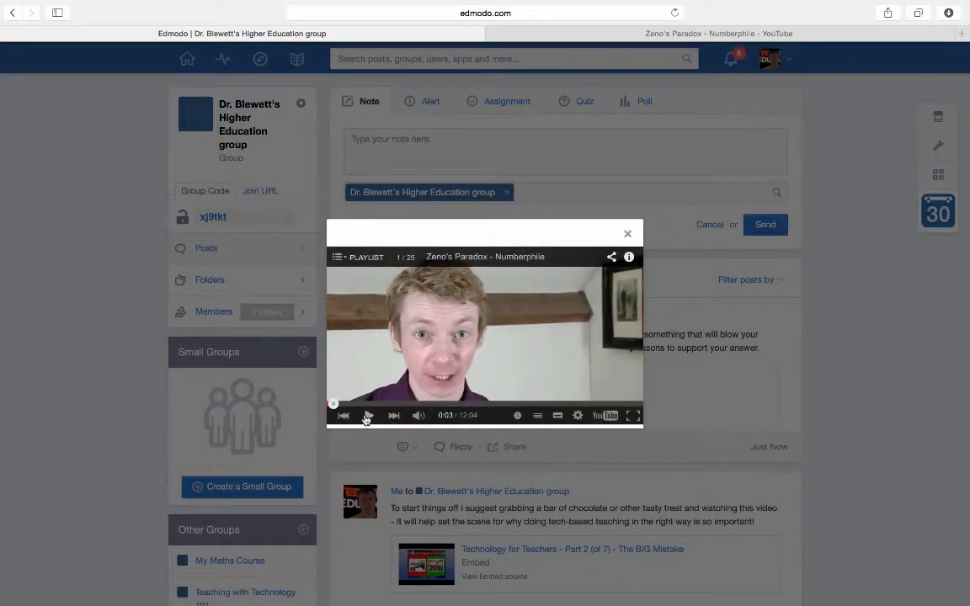
{"action": "left_click", "coordinate": [625, 233]}
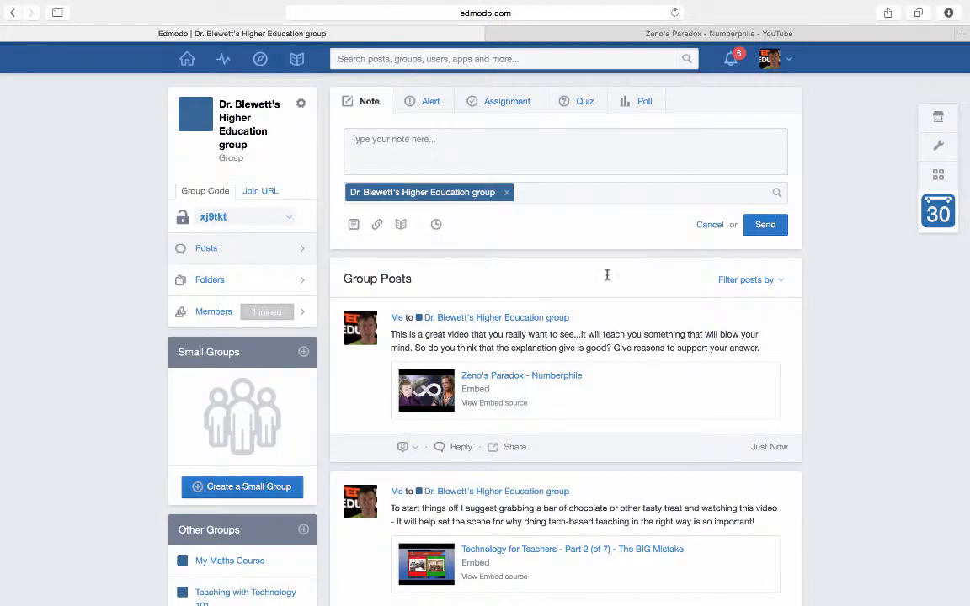
{"action": "left_click", "coordinate": [452, 448]}
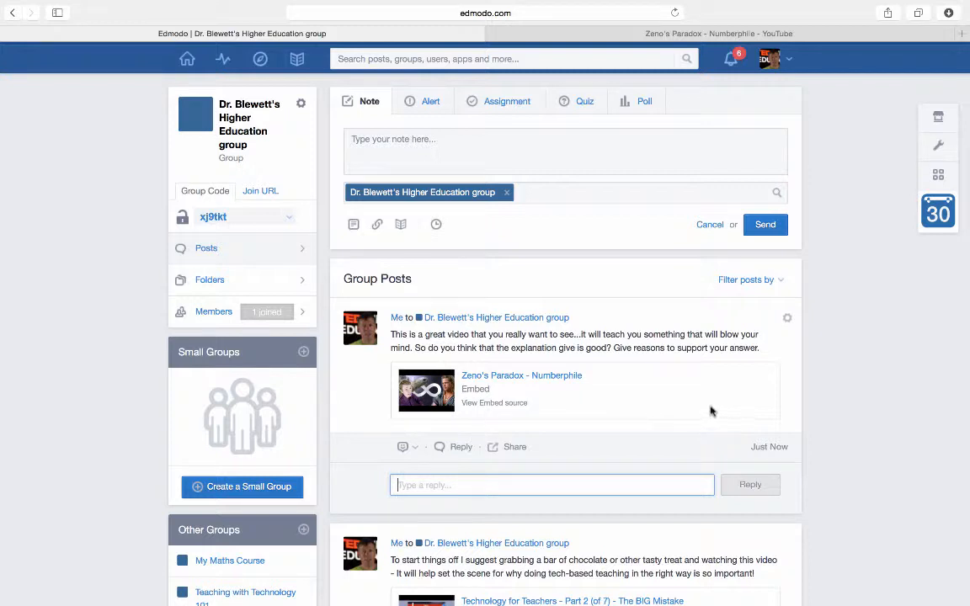
{"action": "scroll", "coordinate": [711, 411], "scroll_direction": "down", "scroll_amount": 2}
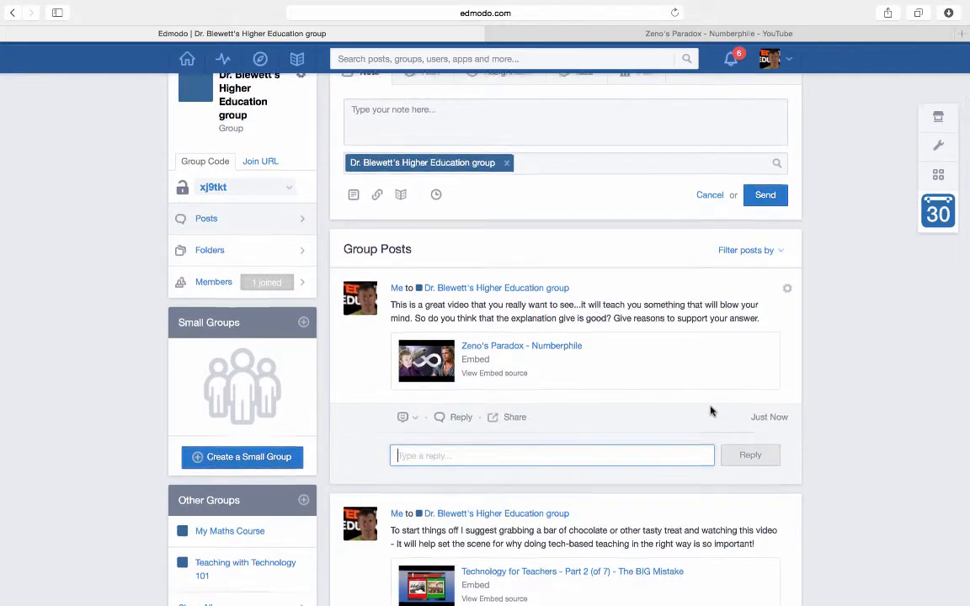
{"action": "scroll", "coordinate": [711, 411], "scroll_direction": "up", "scroll_amount": 2}
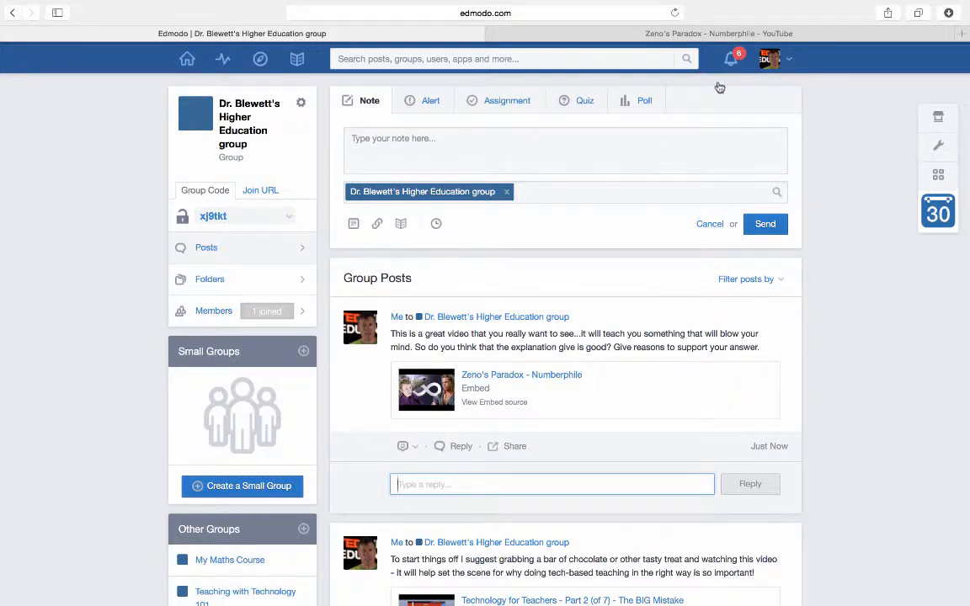
{"action": "left_click", "coordinate": [720, 35]}
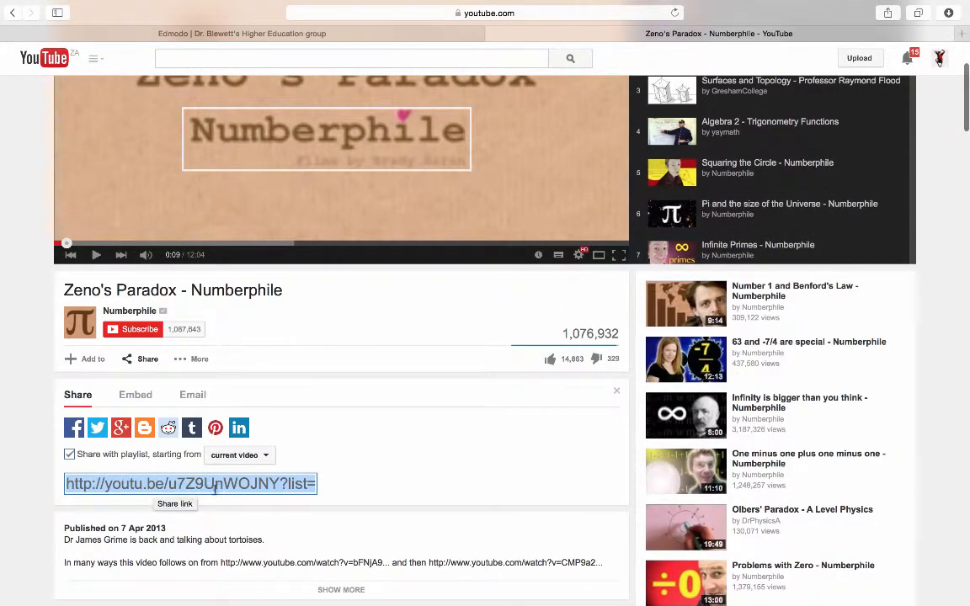
{"action": "scroll", "coordinate": [340, 414], "scroll_direction": "up", "scroll_amount": 4}
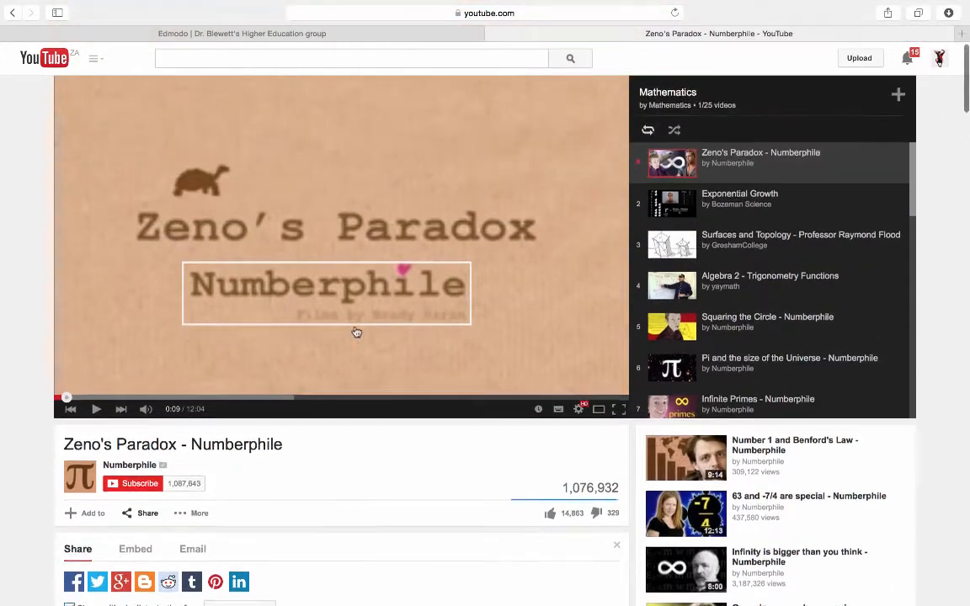
{"action": "left_click", "coordinate": [450, 14]}
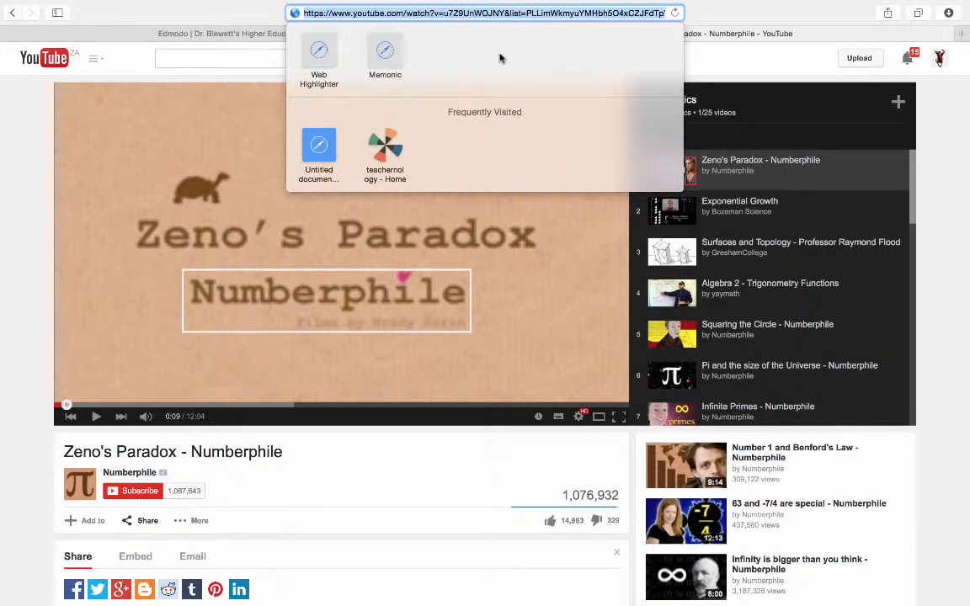
{"action": "left_click", "coordinate": [375, 444]}
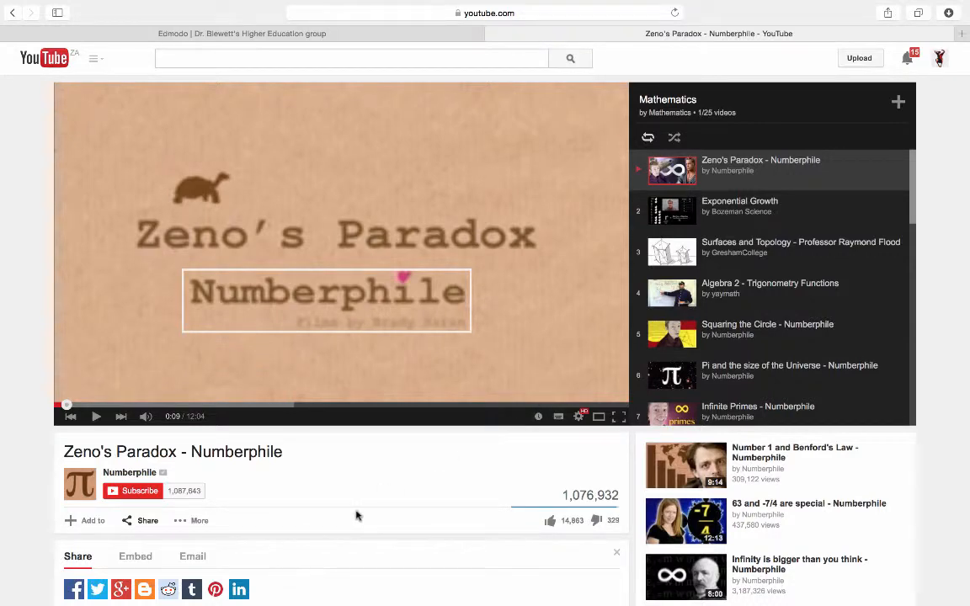
{"action": "scroll", "coordinate": [356, 516], "scroll_direction": "down", "scroll_amount": 3}
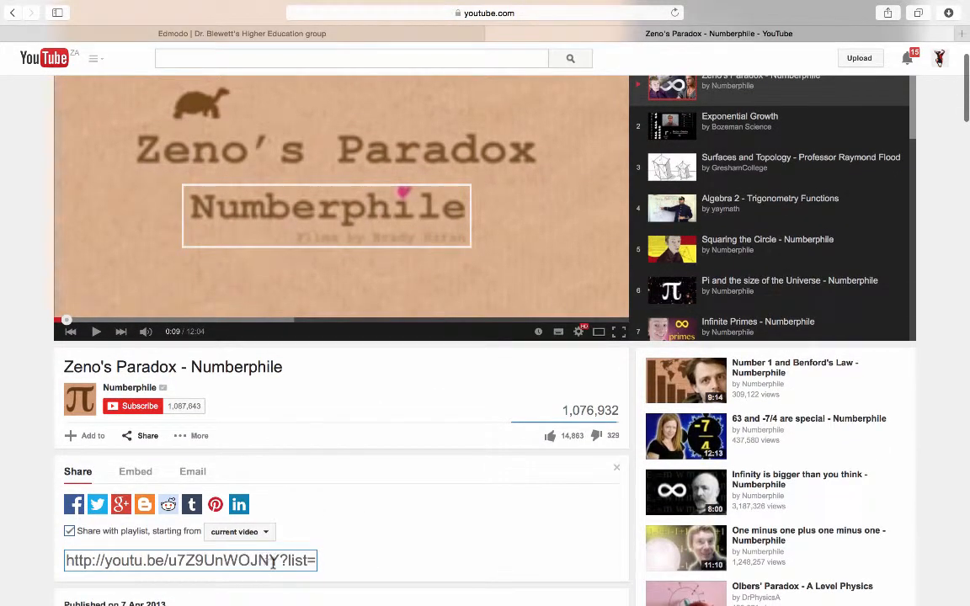
{"action": "scroll", "coordinate": [309, 573], "scroll_direction": "down", "scroll_amount": 1}
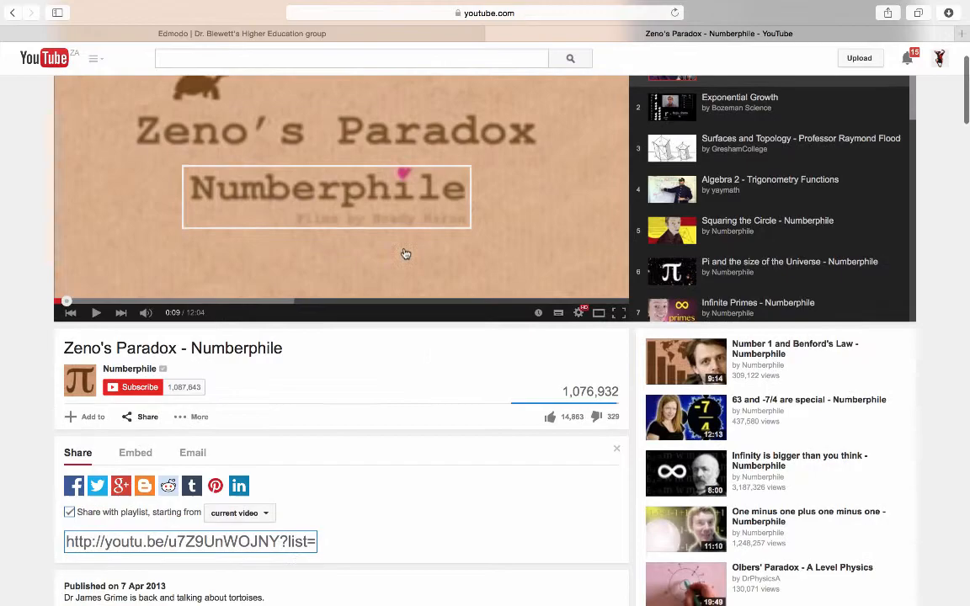
{"action": "left_click", "coordinate": [284, 34]}
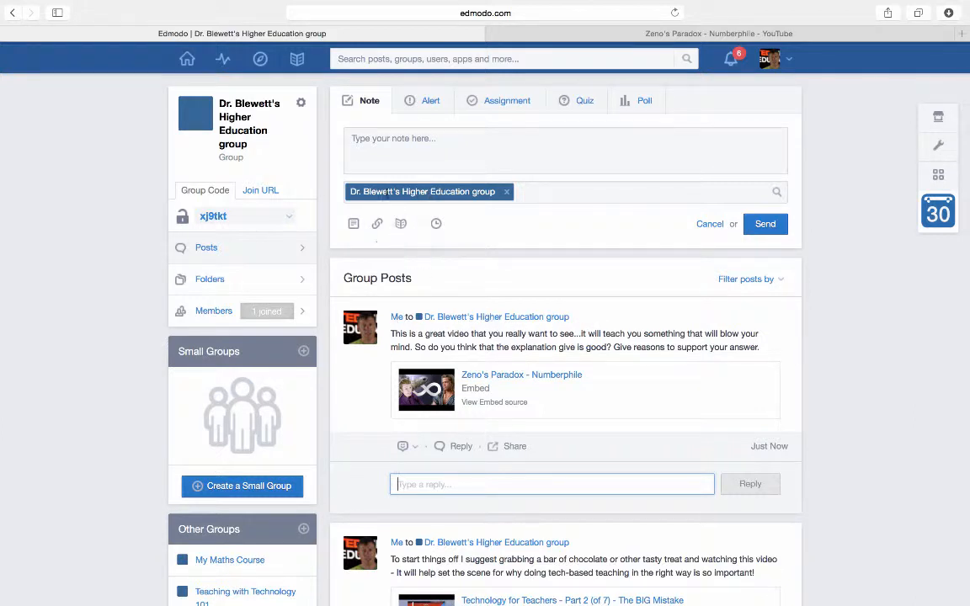
Open the Edmodo Library and show its Folders list.
{"action": "left_click", "coordinate": [299, 60]}
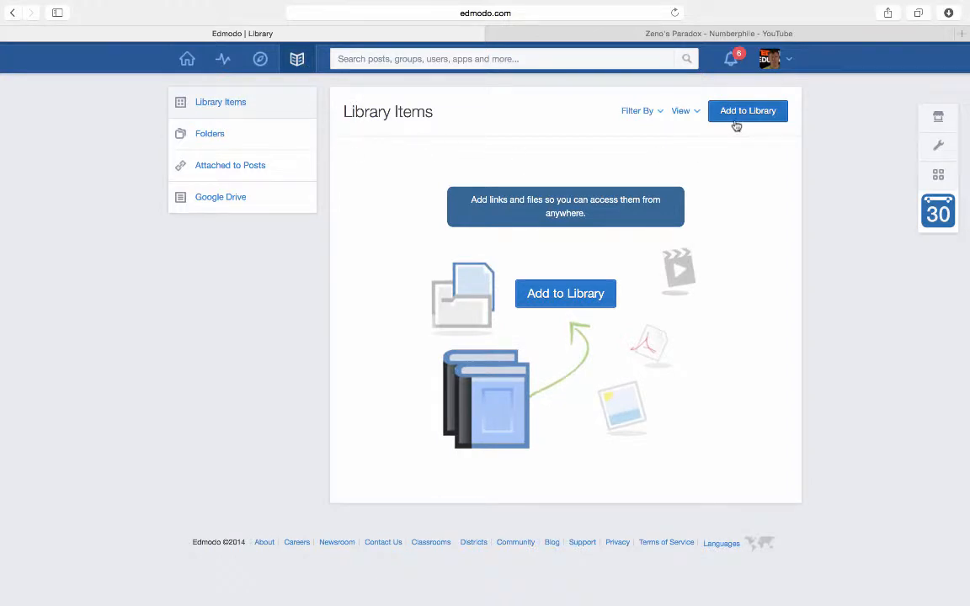
{"action": "left_click", "coordinate": [200, 133]}
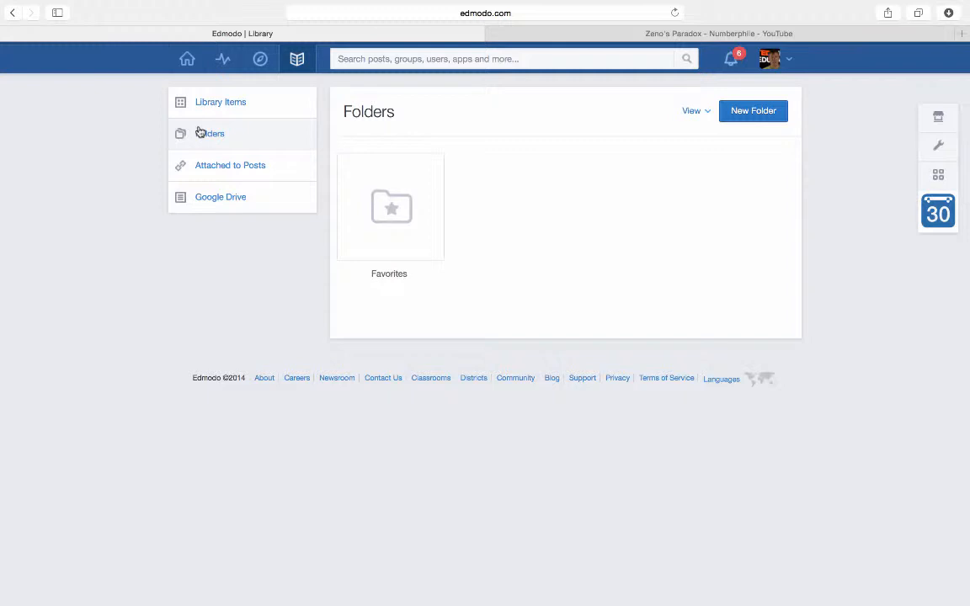
Make a 'Great Videos' library folder shared with the Higher Education group, then open it.
{"action": "left_click", "coordinate": [746, 110]}
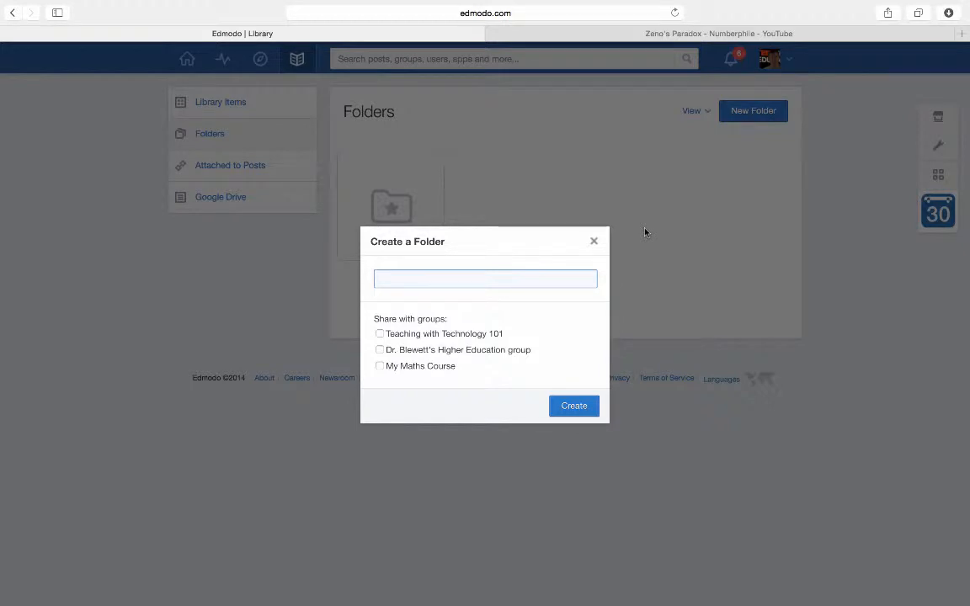
{"action": "type", "text": "Great Videos"}
{"action": "left_click", "coordinate": [380, 350]}
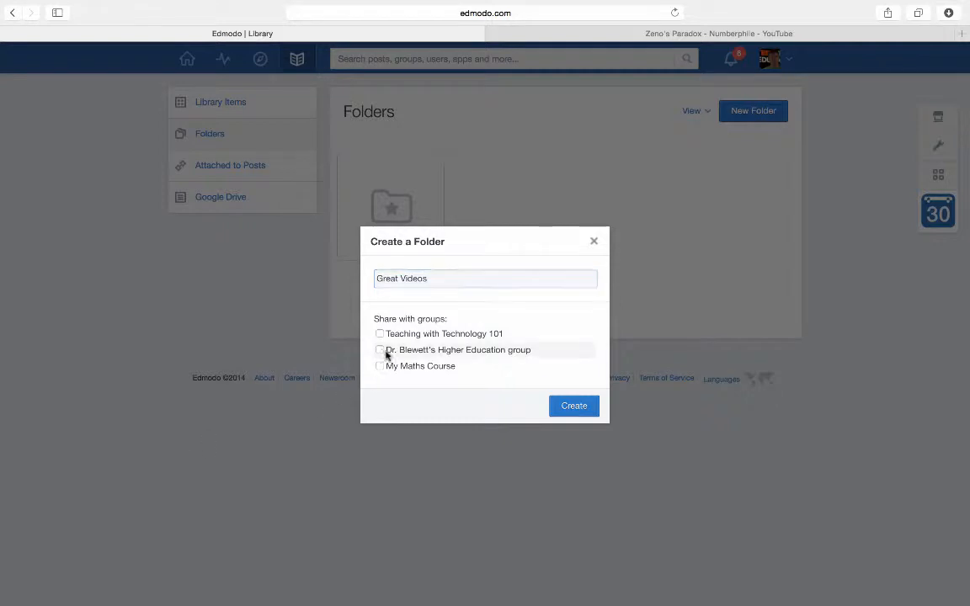
{"action": "left_click", "coordinate": [562, 407]}
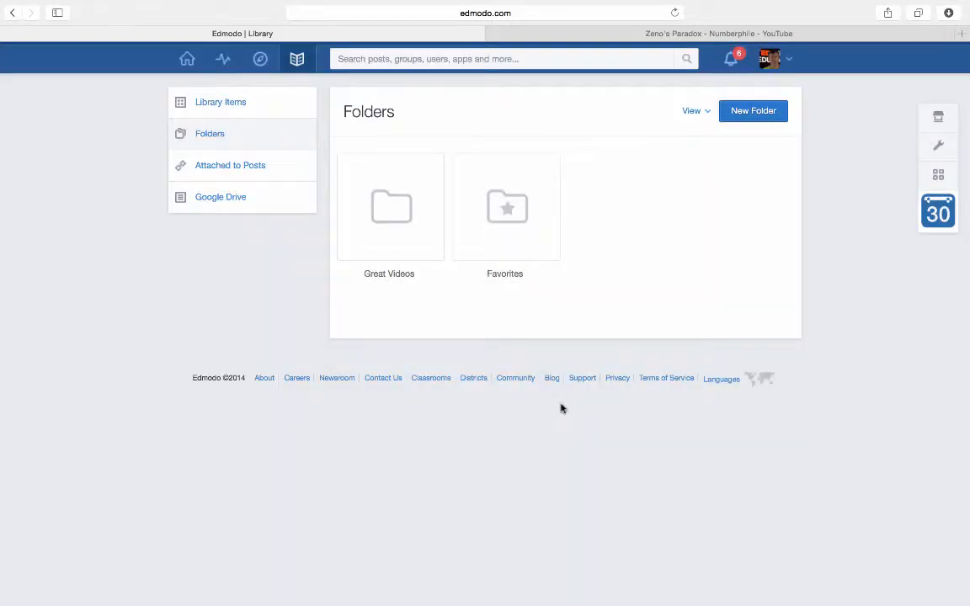
{"action": "left_click", "coordinate": [390, 205]}
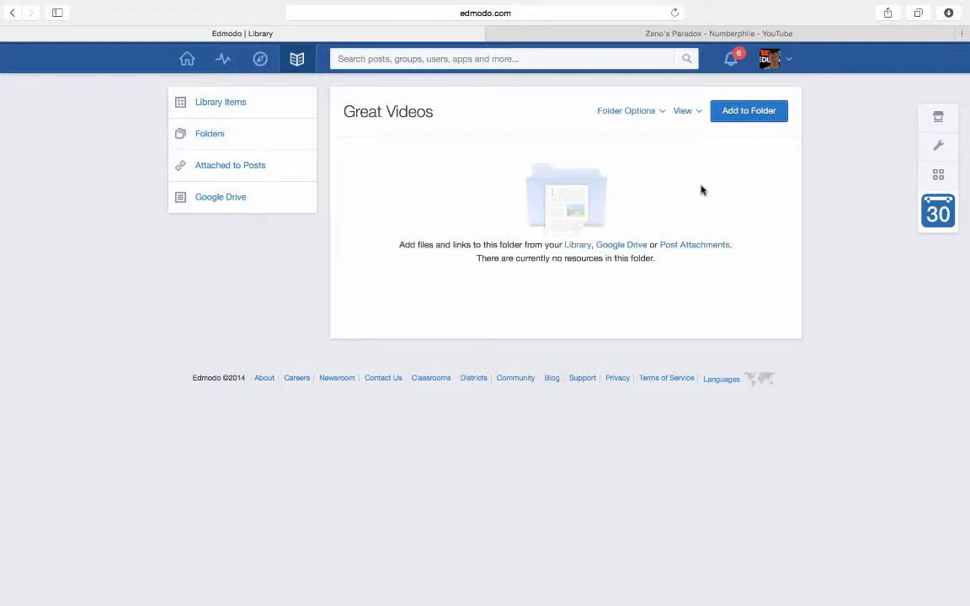
Add the pasted YouTube URL as a link titled 'Zeno's Paradox - Numberphile' to Great Videos.
{"action": "left_click", "coordinate": [756, 111]}
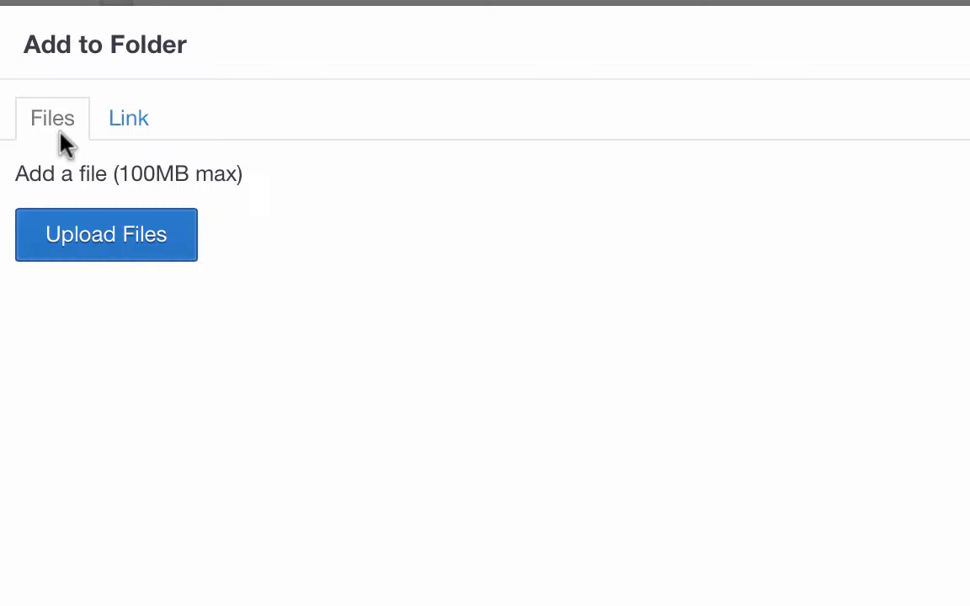
{"action": "left_click", "coordinate": [124, 134]}
{"action": "left_click", "coordinate": [109, 183]}
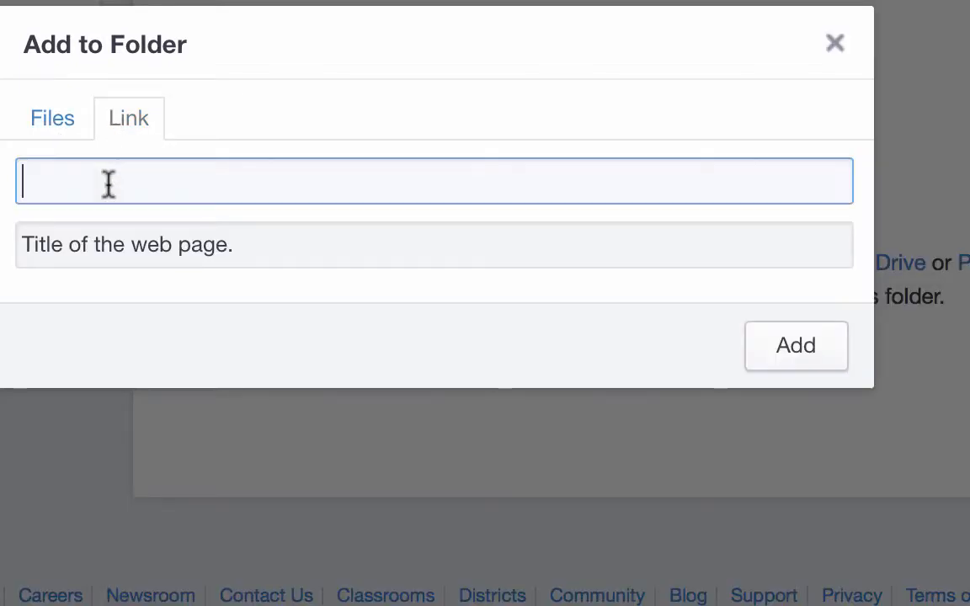
{"action": "type", "text": "http://youtu.be/u7Z9UnWOJNY?list=PLLimWkmyuYMHbh5O4xCZJFdTpVq-Wg-eB"}
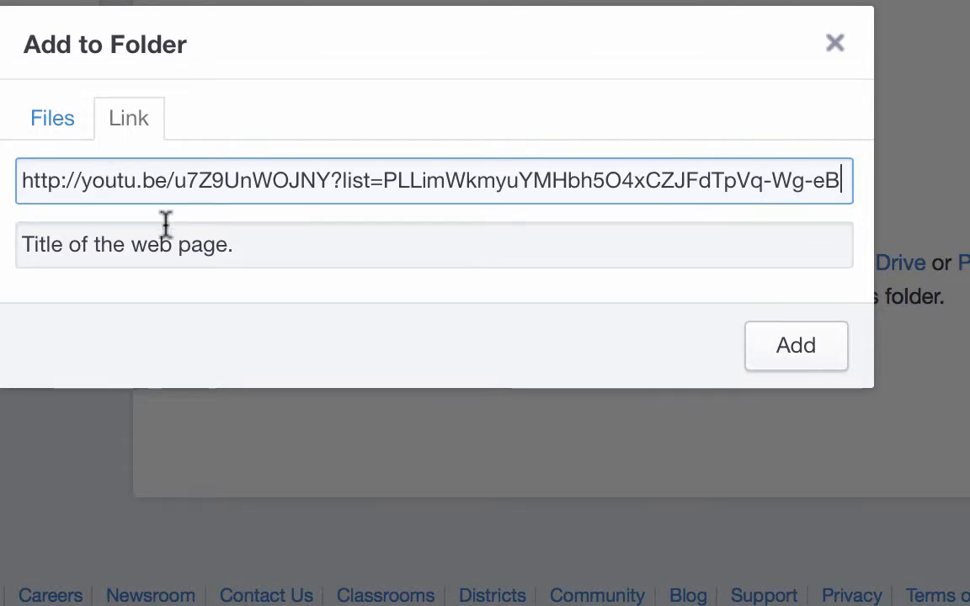
{"action": "left_click", "coordinate": [163, 250]}
{"action": "type", "text": "Zeno's Paradox - Numberphile"}
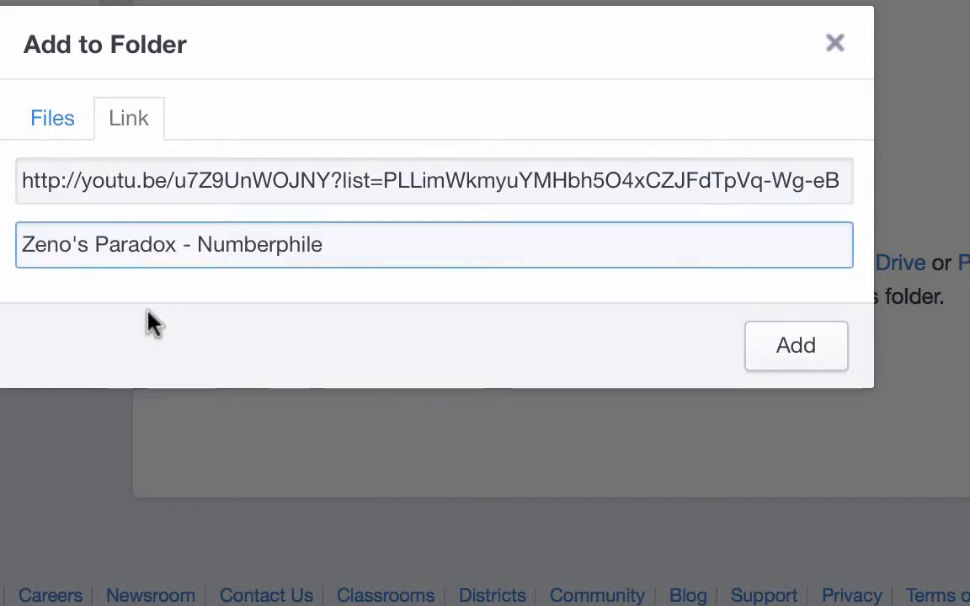
{"action": "left_click", "coordinate": [783, 347]}
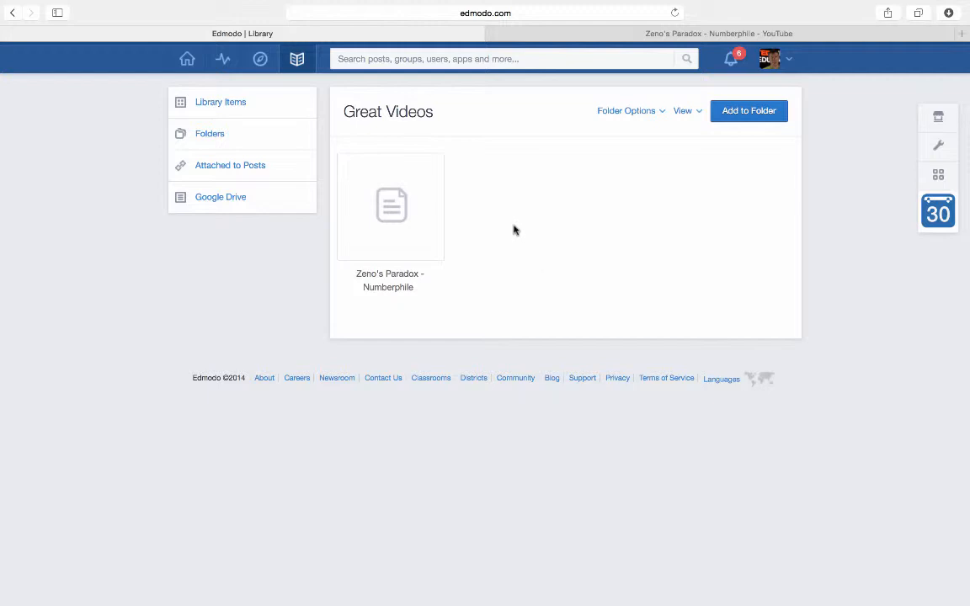
From the home feed, open the Higher Education group and begin a new note to it.
{"action": "left_click", "coordinate": [186, 59]}
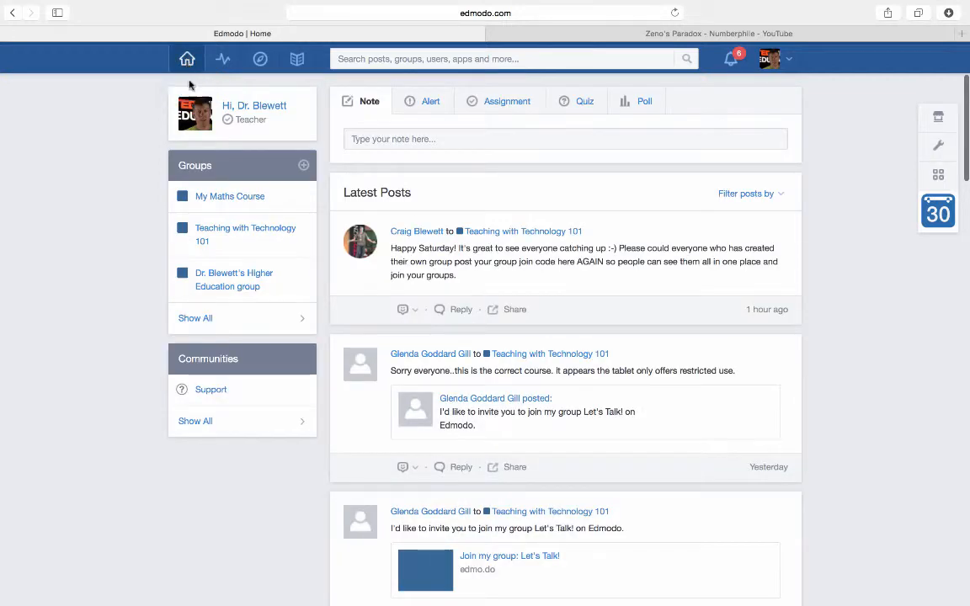
{"action": "left_click", "coordinate": [208, 273]}
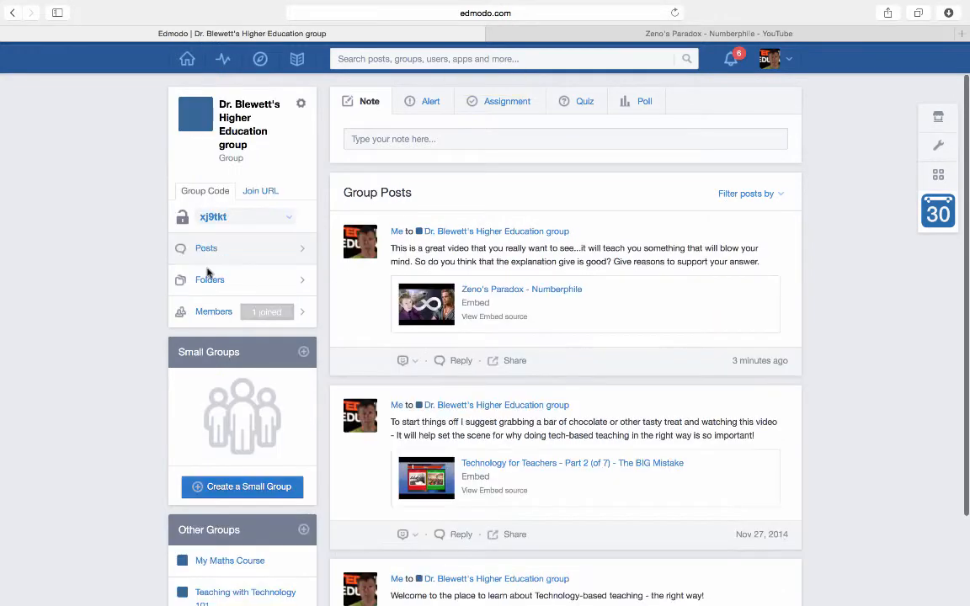
{"action": "left_click", "coordinate": [403, 139]}
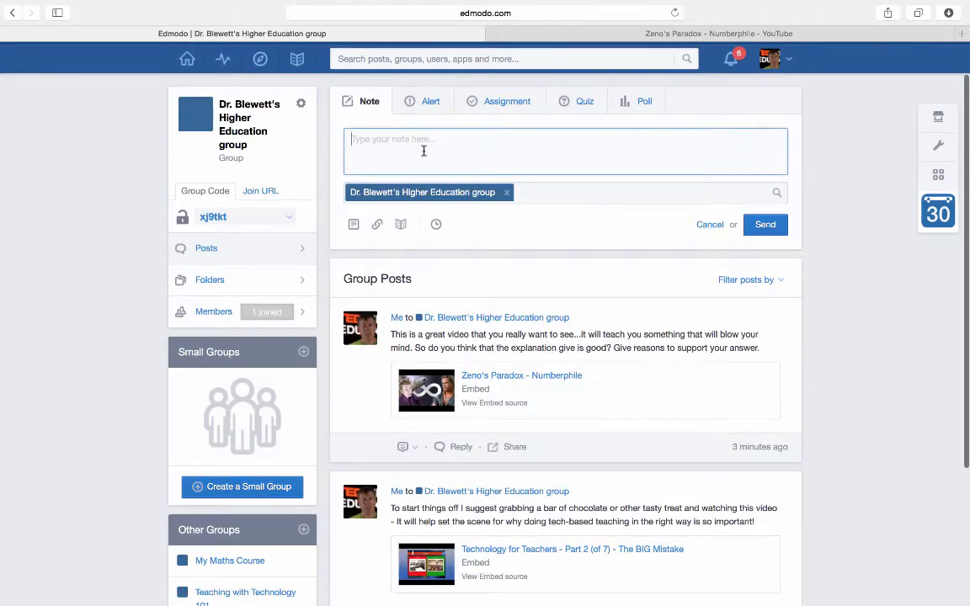
Attach the Zeno's Paradox - Numberphile item from the library's Great Videos folder to the note.
{"action": "left_click", "coordinate": [400, 226]}
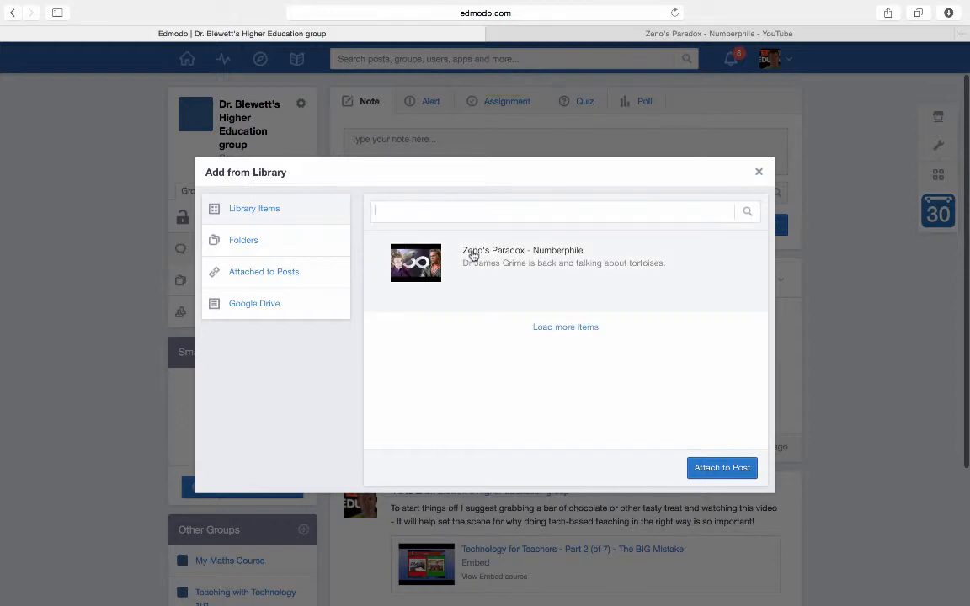
{"action": "left_click", "coordinate": [240, 243]}
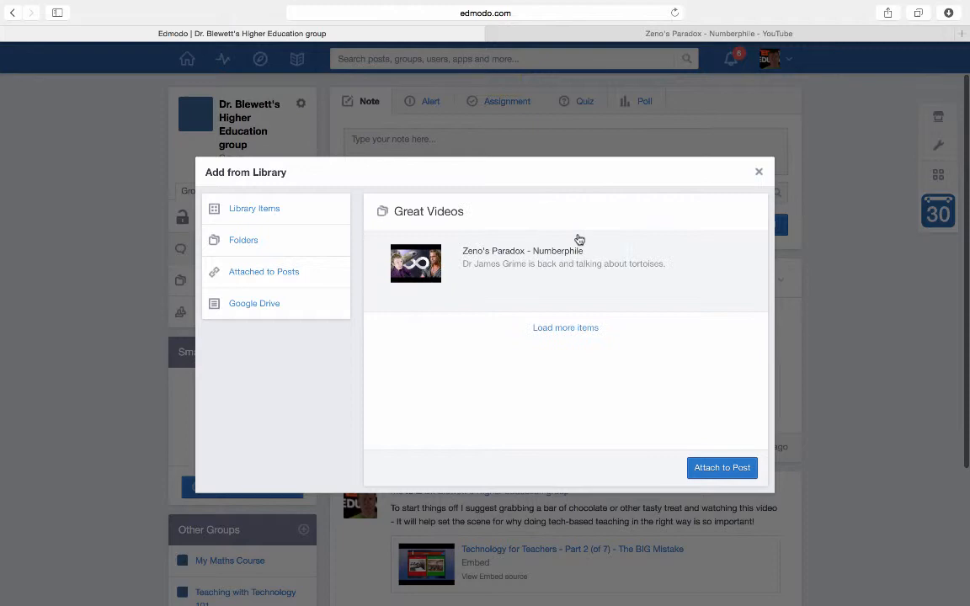
{"action": "left_click", "coordinate": [466, 264]}
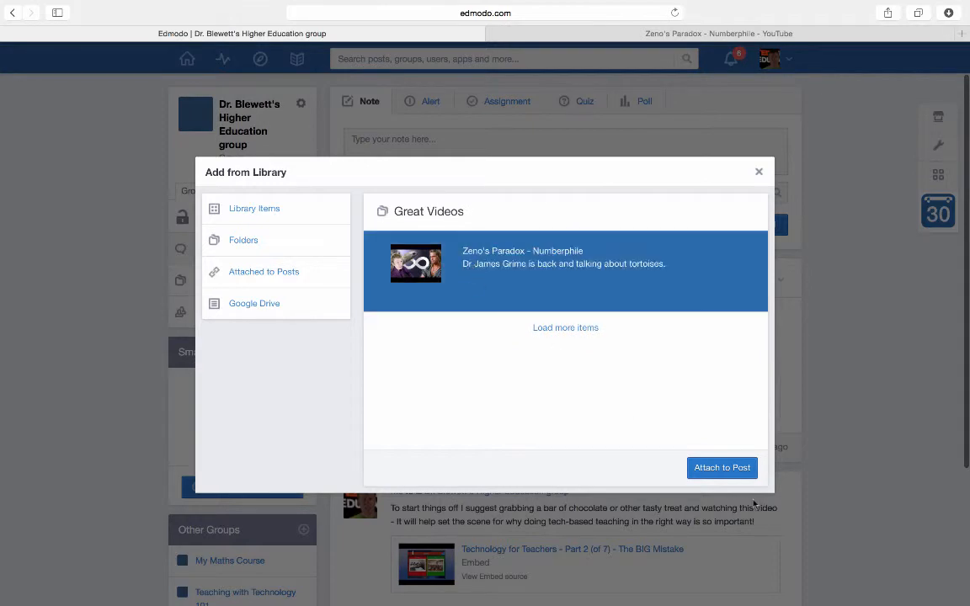
{"action": "left_click", "coordinate": [733, 467]}
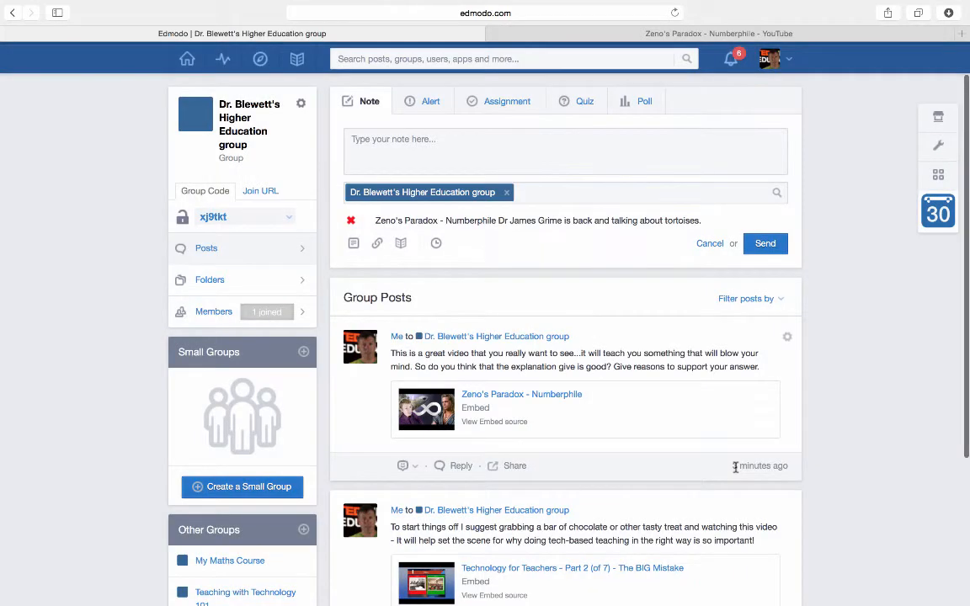